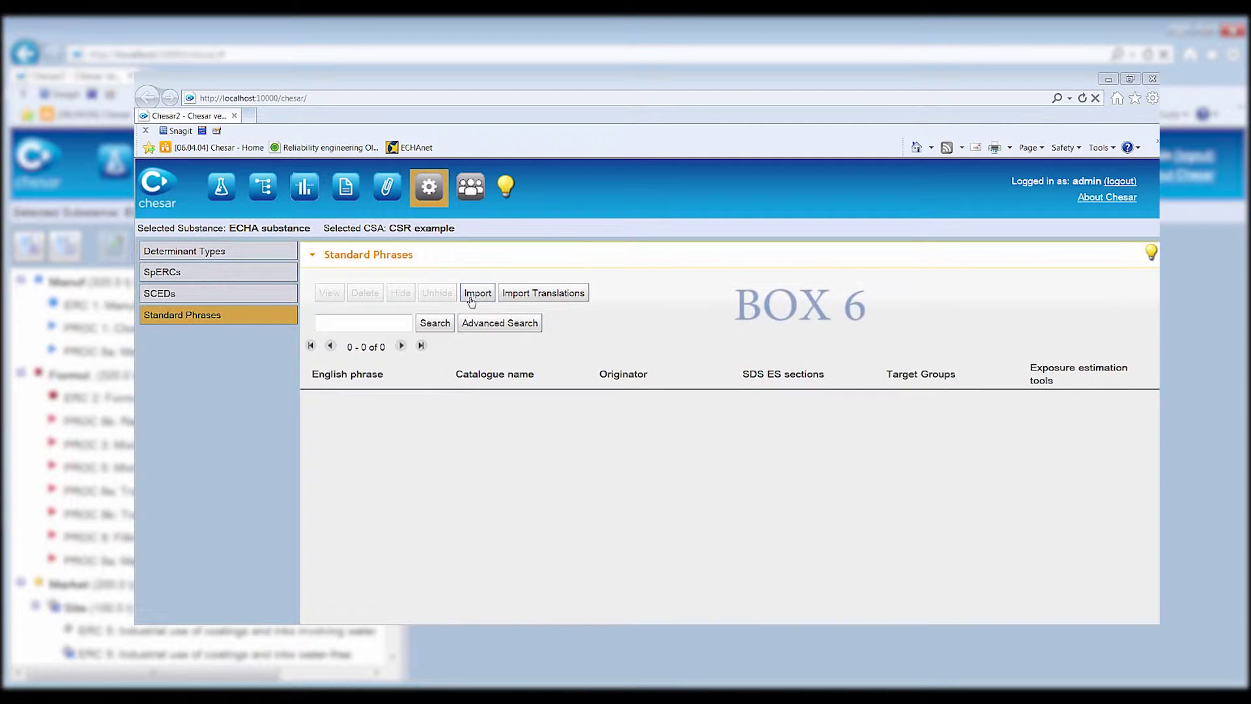
Step: Import the 2014 standard phrase catalogue (.chr file), adding all 1925 phrases with none overwritten
{"action": "left_click", "coordinate": [475, 292]}
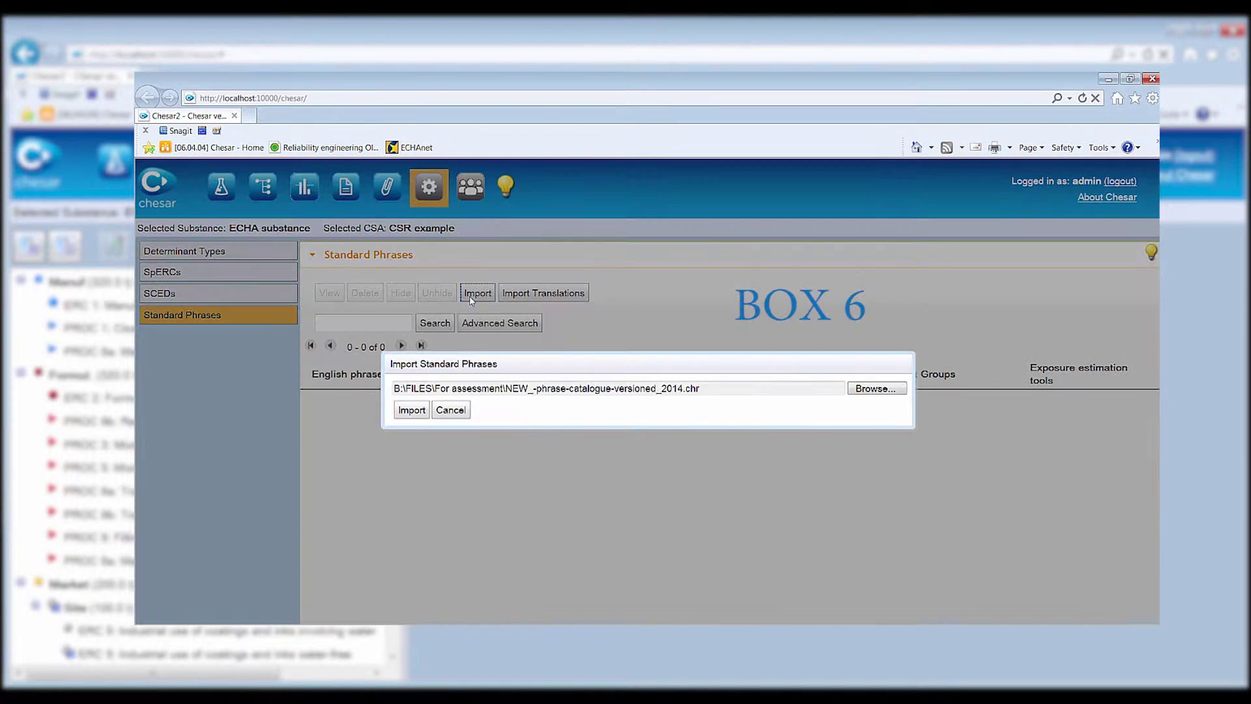
{"action": "left_click", "coordinate": [412, 411]}
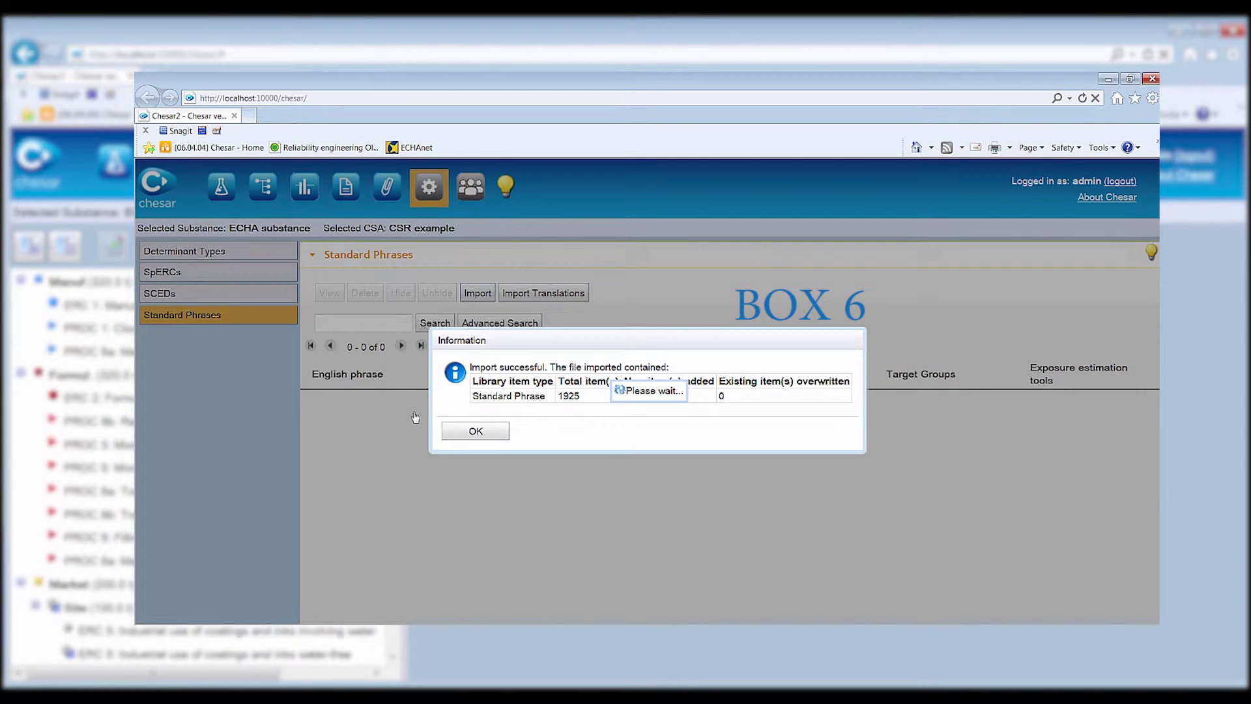
{"action": "left_click", "coordinate": [474, 431]}
{"action": "scroll", "coordinate": [473, 431], "scroll_direction": "down", "scroll_amount": 5}
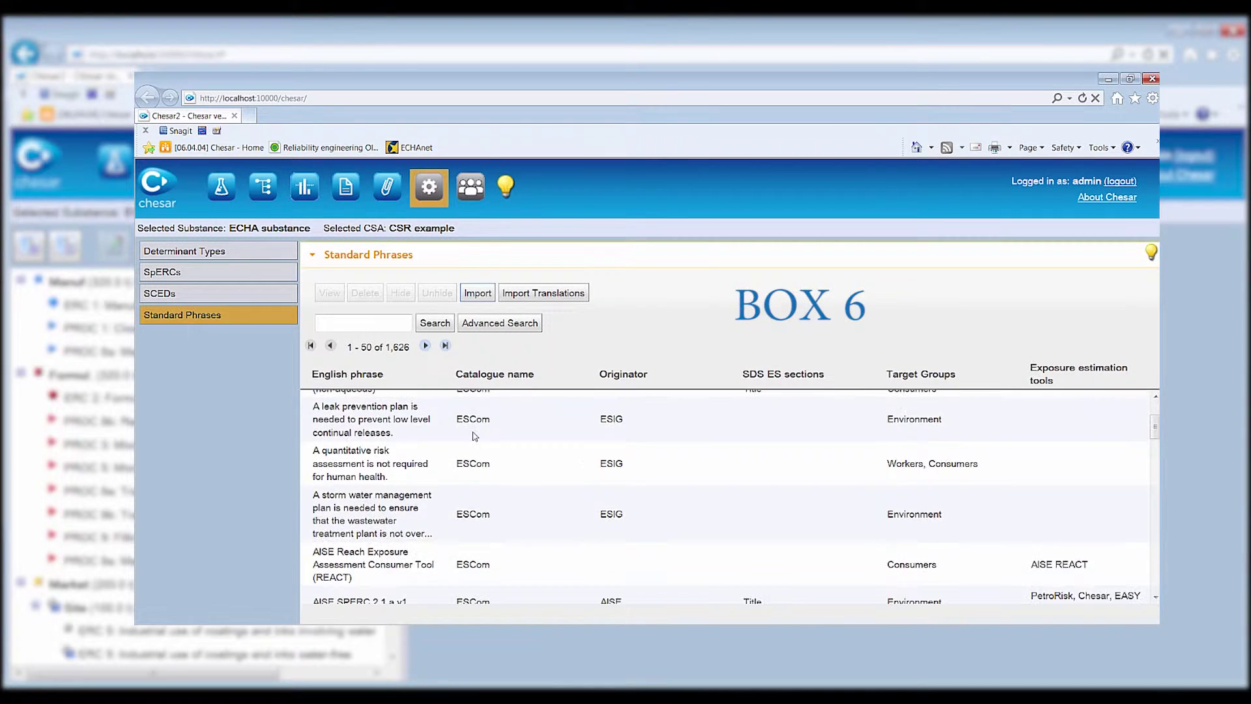
{"action": "scroll", "coordinate": [479, 440], "scroll_direction": "down", "scroll_amount": 5}
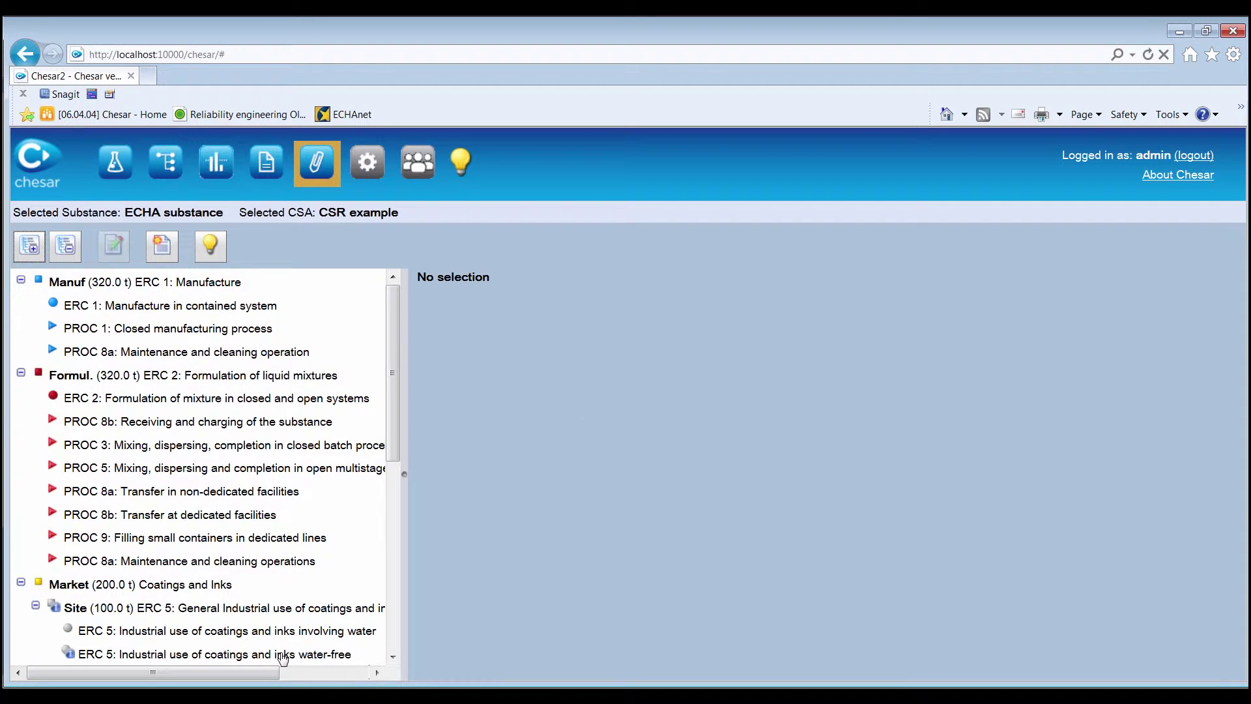
Step: From the ERC 5 water-free node, generate the English SDS ES document with all five scenarios ticked
{"action": "left_click", "coordinate": [273, 652]}
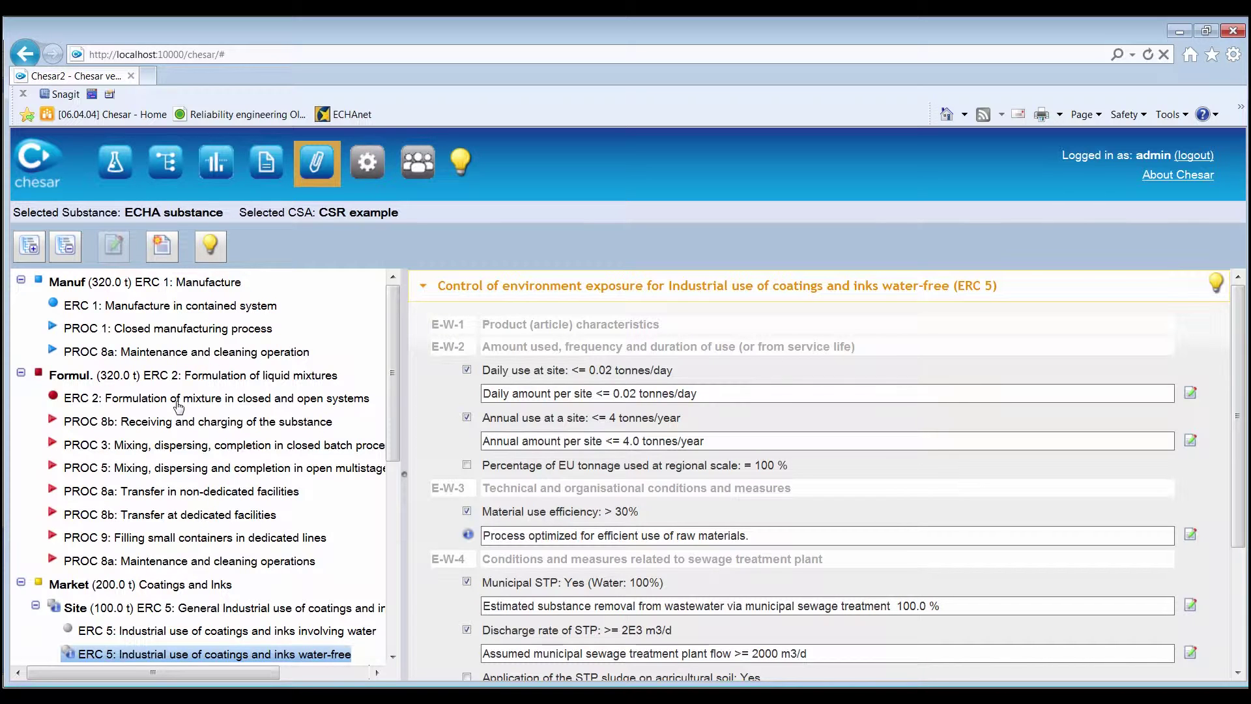
{"action": "left_click", "coordinate": [164, 246]}
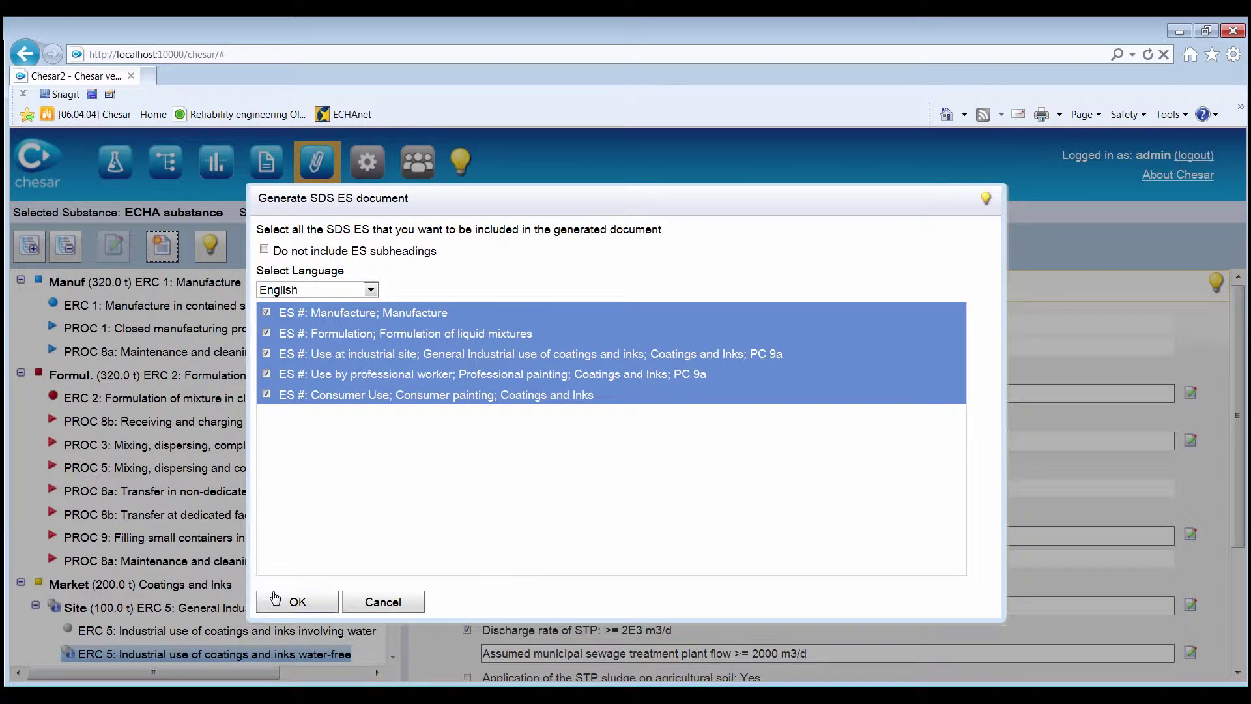
{"action": "left_click", "coordinate": [274, 600]}
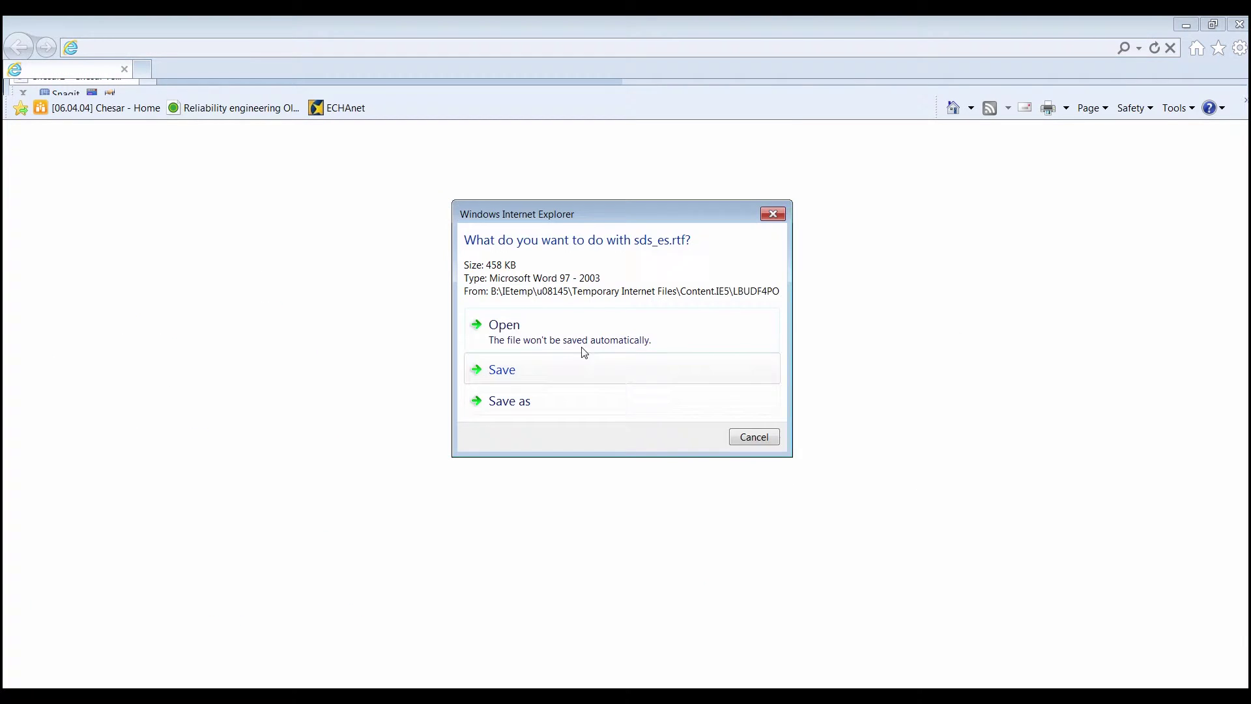
Step: Open sds_es.rtf in Word, scroll through the ES 1 Manufacture section, then close Word
{"action": "left_click", "coordinate": [584, 349]}
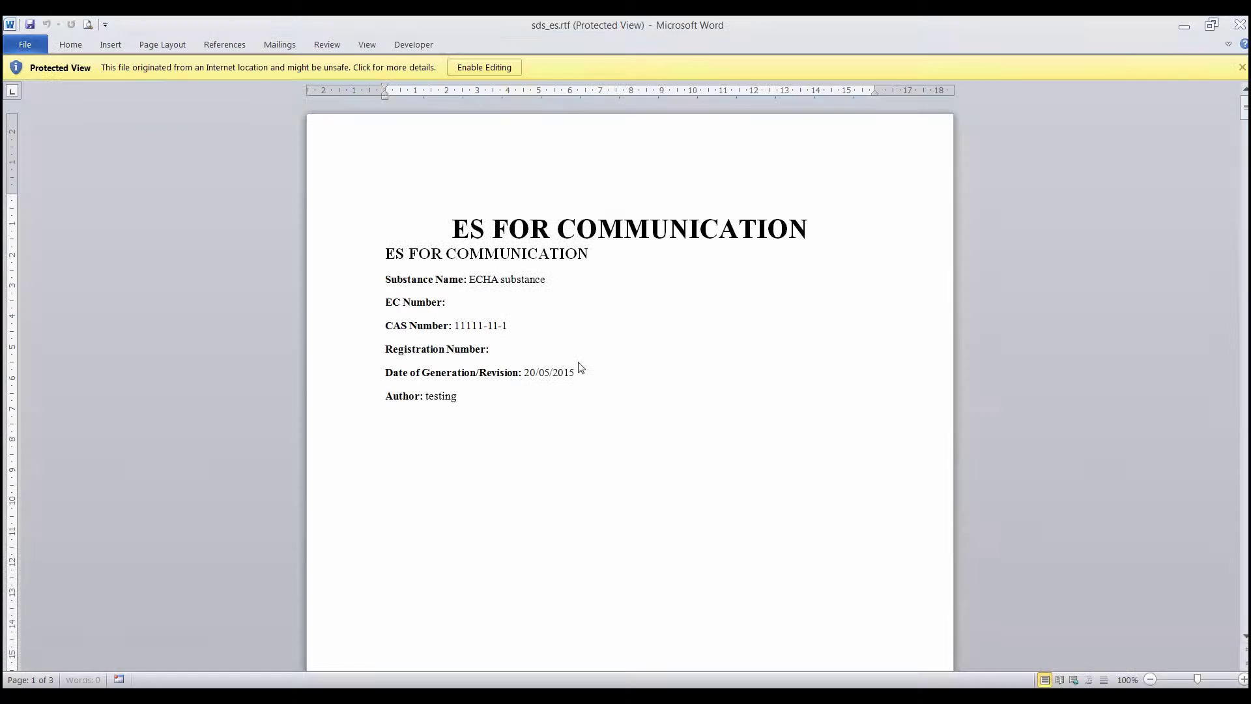
{"action": "scroll", "coordinate": [551, 421], "scroll_direction": "down", "scroll_amount": 20}
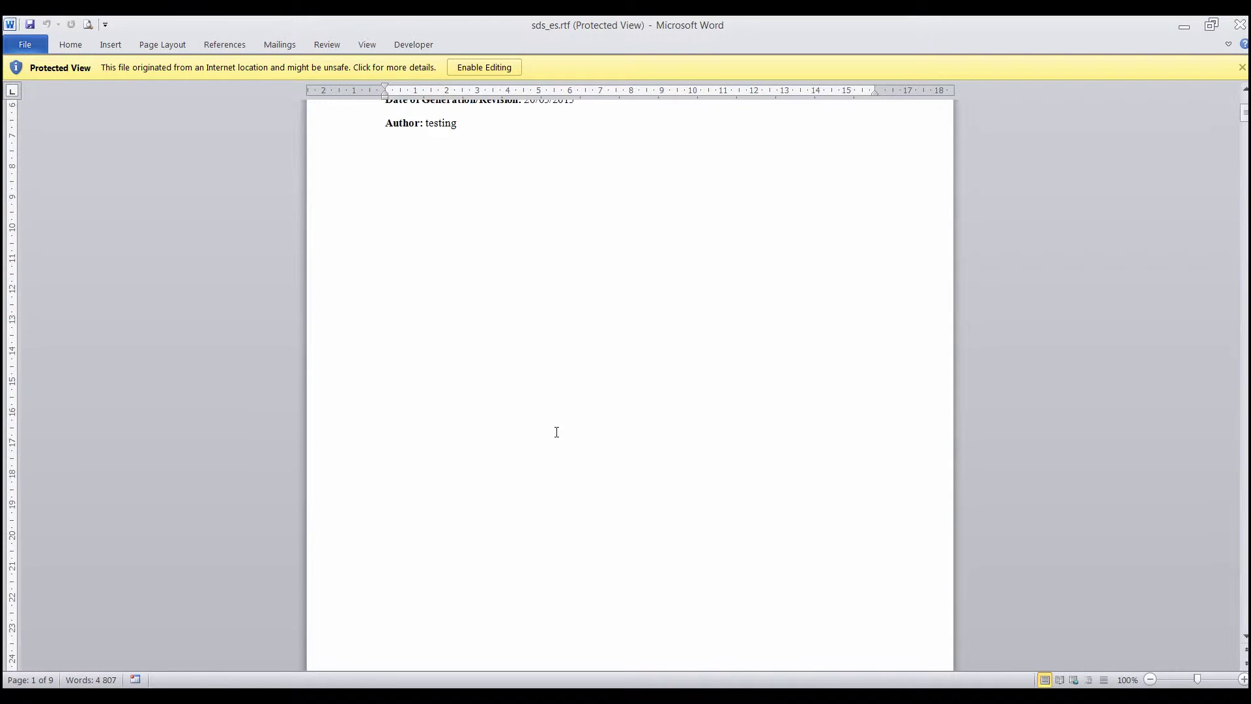
{"action": "scroll", "coordinate": [556, 433], "scroll_direction": "down", "scroll_amount": 7}
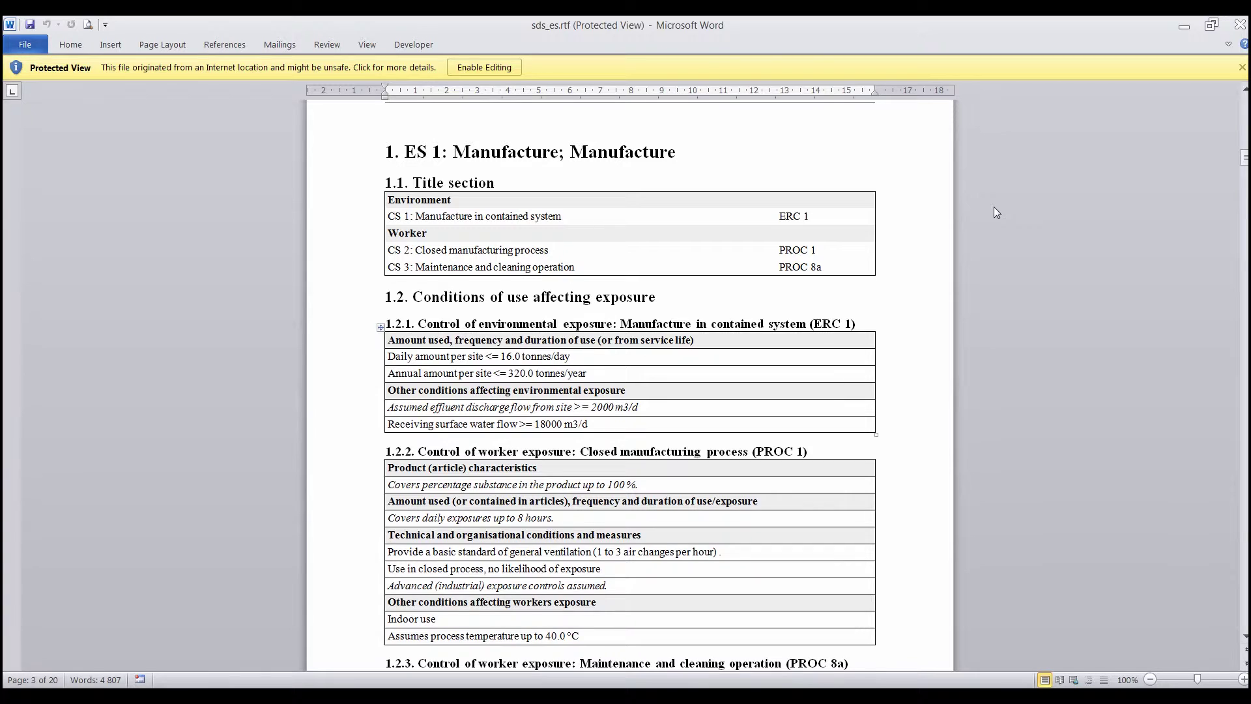
{"action": "left_click", "coordinate": [1240, 25]}
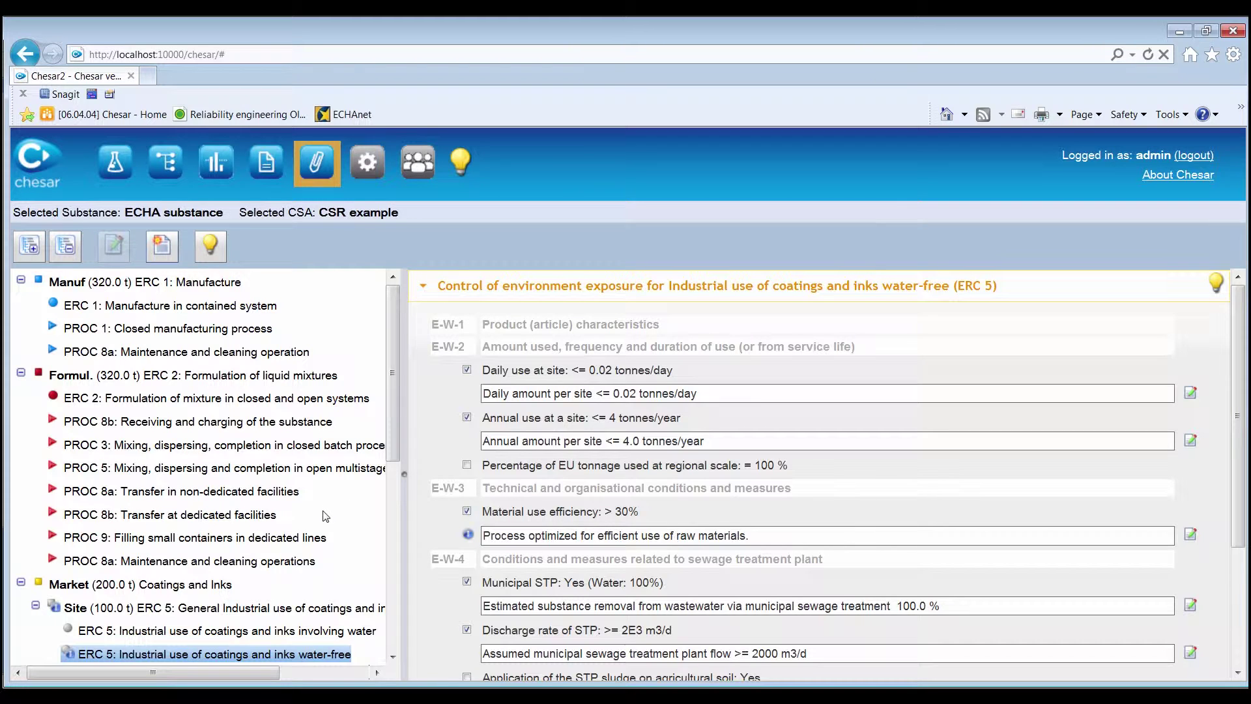
Step: Display the Site (100.0 t) ERC 5 'Use at industrial site' exposure scenario
{"action": "left_click", "coordinate": [258, 606]}
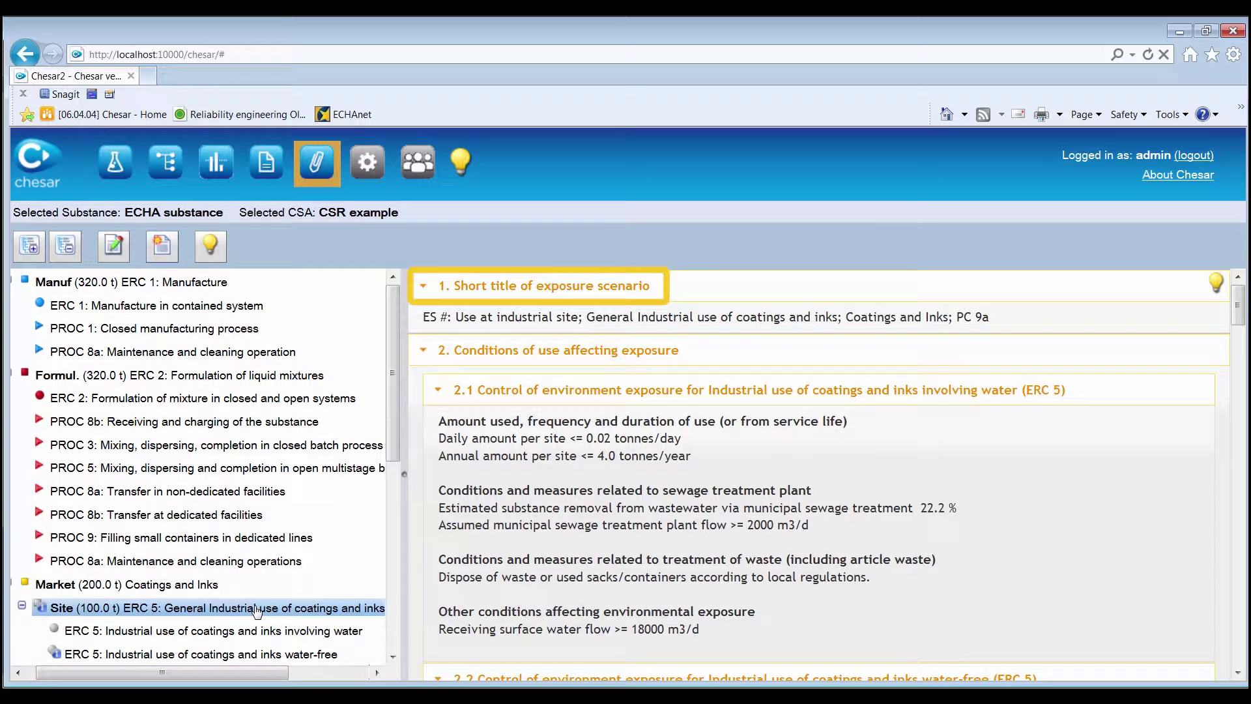
{"action": "scroll", "coordinate": [492, 569], "scroll_direction": "down", "scroll_amount": 1}
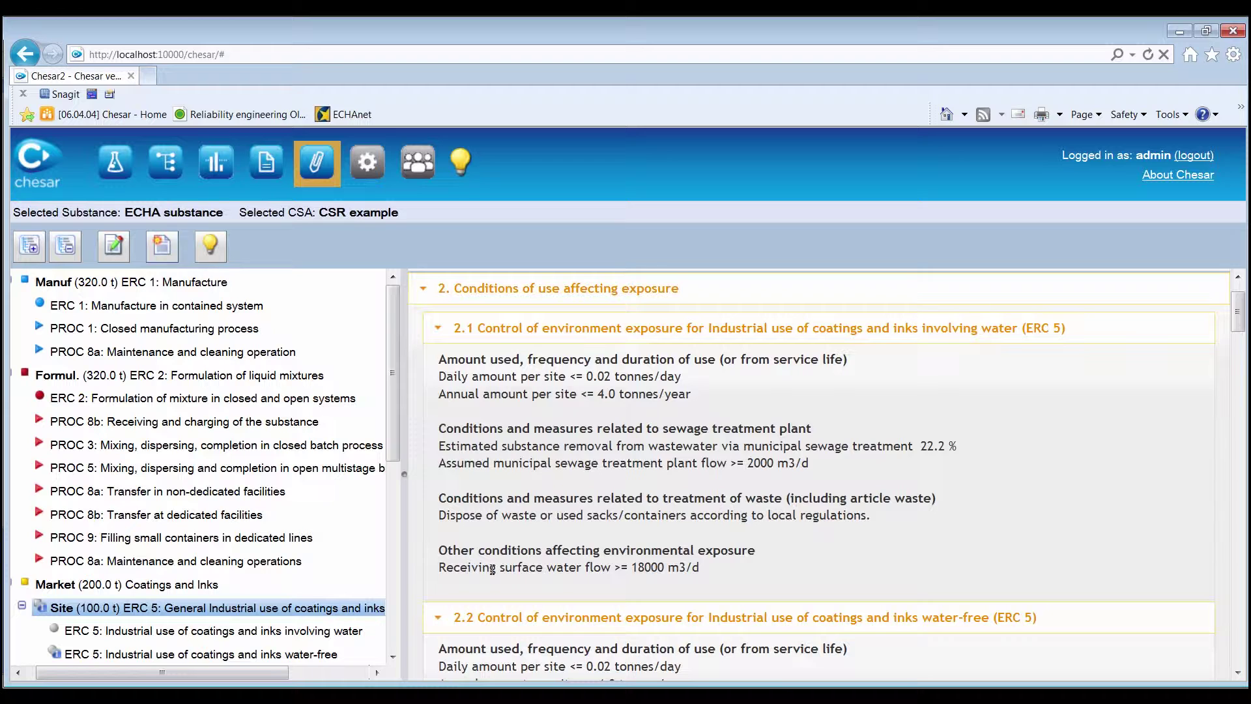
{"action": "scroll", "coordinate": [517, 559], "scroll_direction": "down", "scroll_amount": 15}
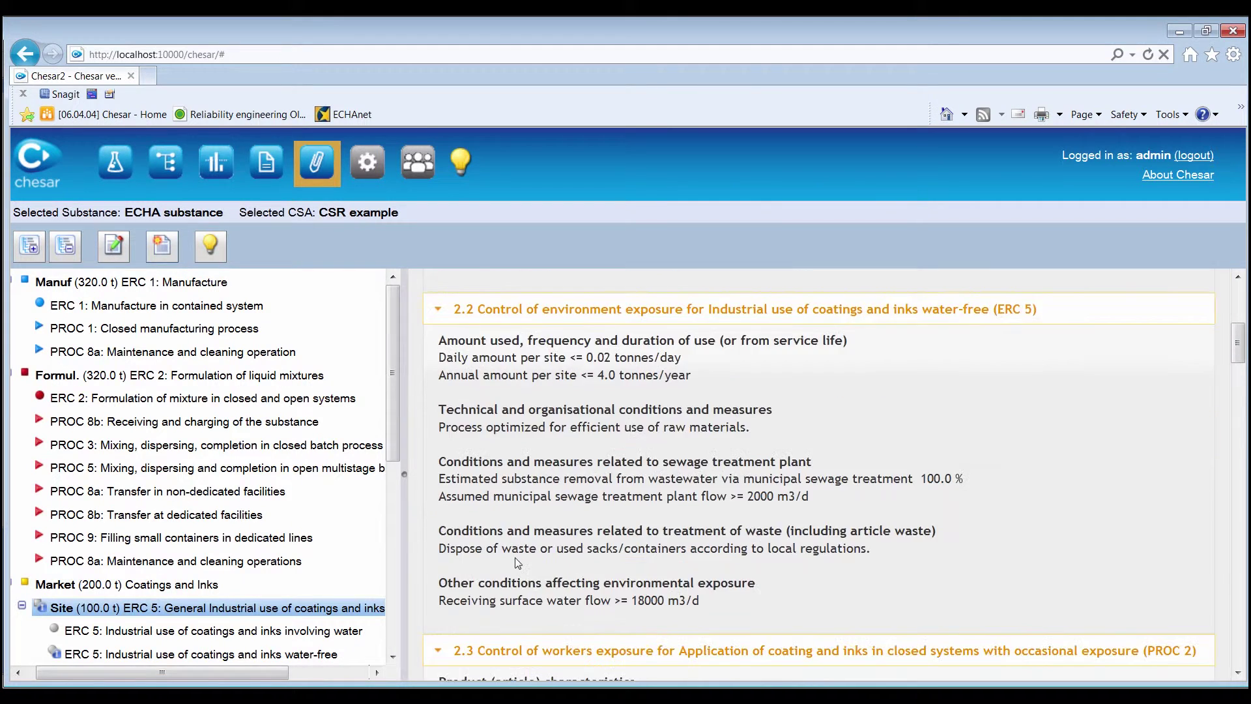
{"action": "scroll", "coordinate": [516, 558], "scroll_direction": "down", "scroll_amount": 12}
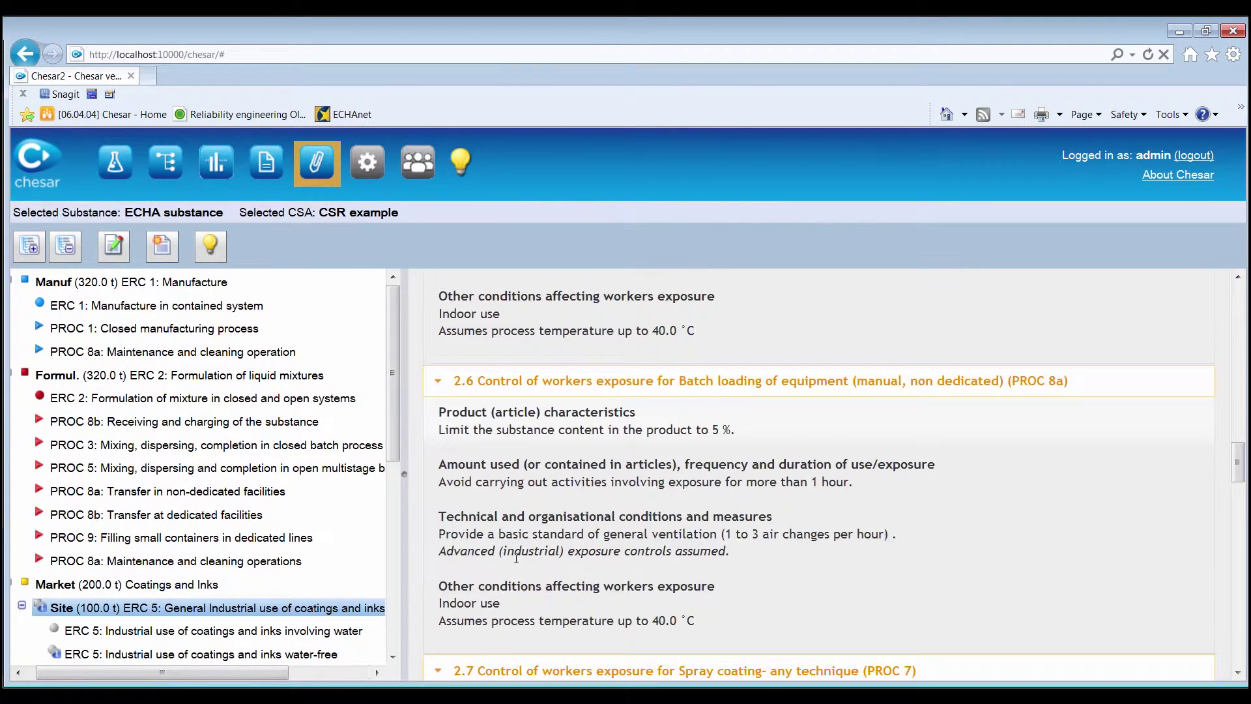
{"action": "scroll", "coordinate": [516, 561], "scroll_direction": "down", "scroll_amount": 15}
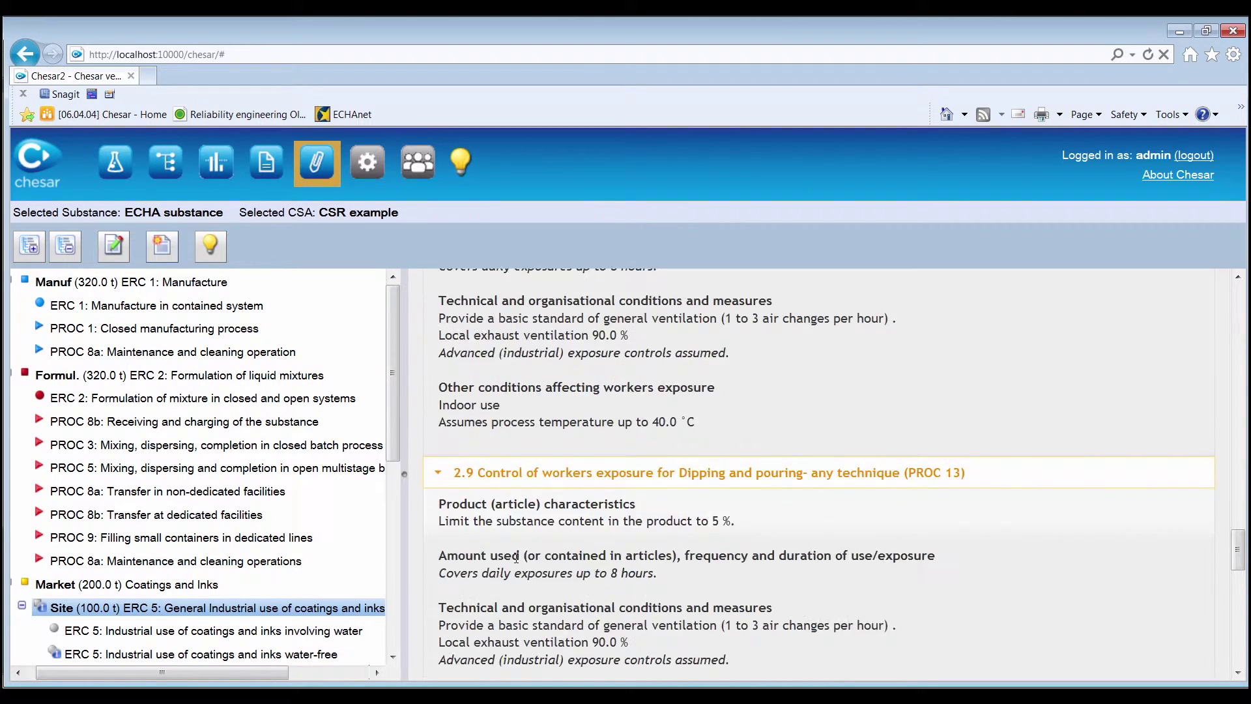
{"action": "scroll", "coordinate": [516, 559], "scroll_direction": "down", "scroll_amount": 5}
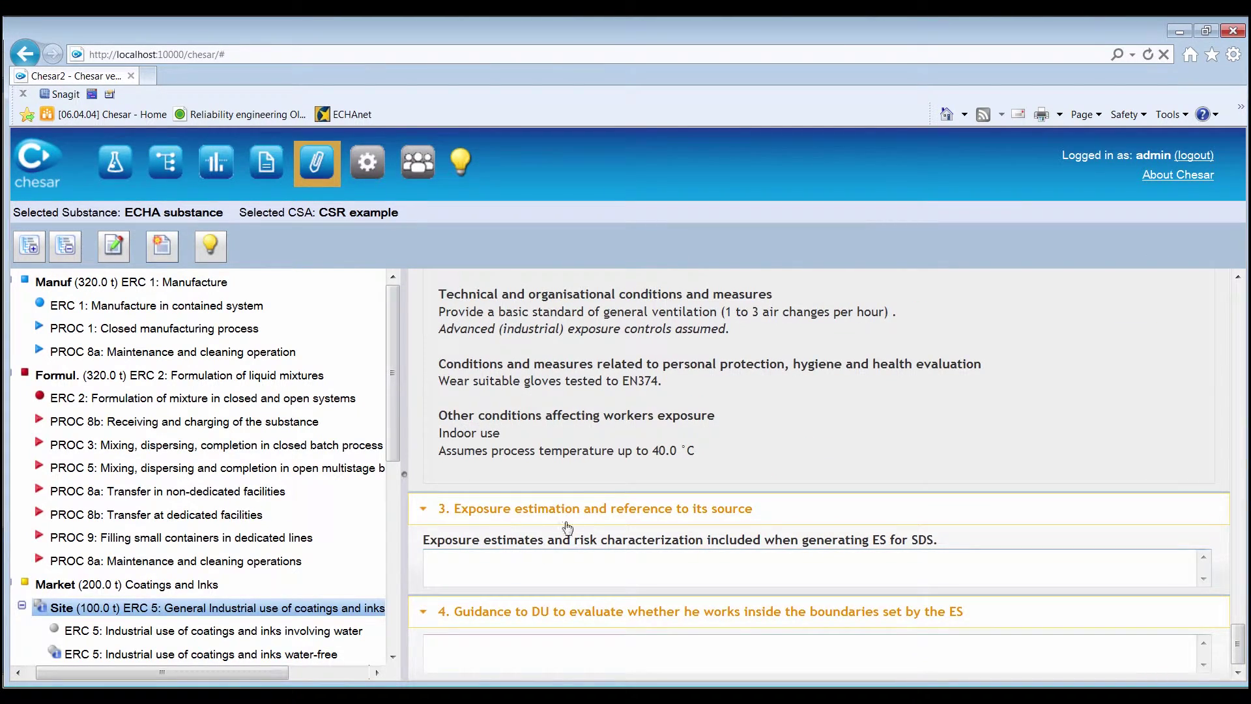
{"action": "scroll", "coordinate": [589, 481], "scroll_direction": "up", "scroll_amount": 1}
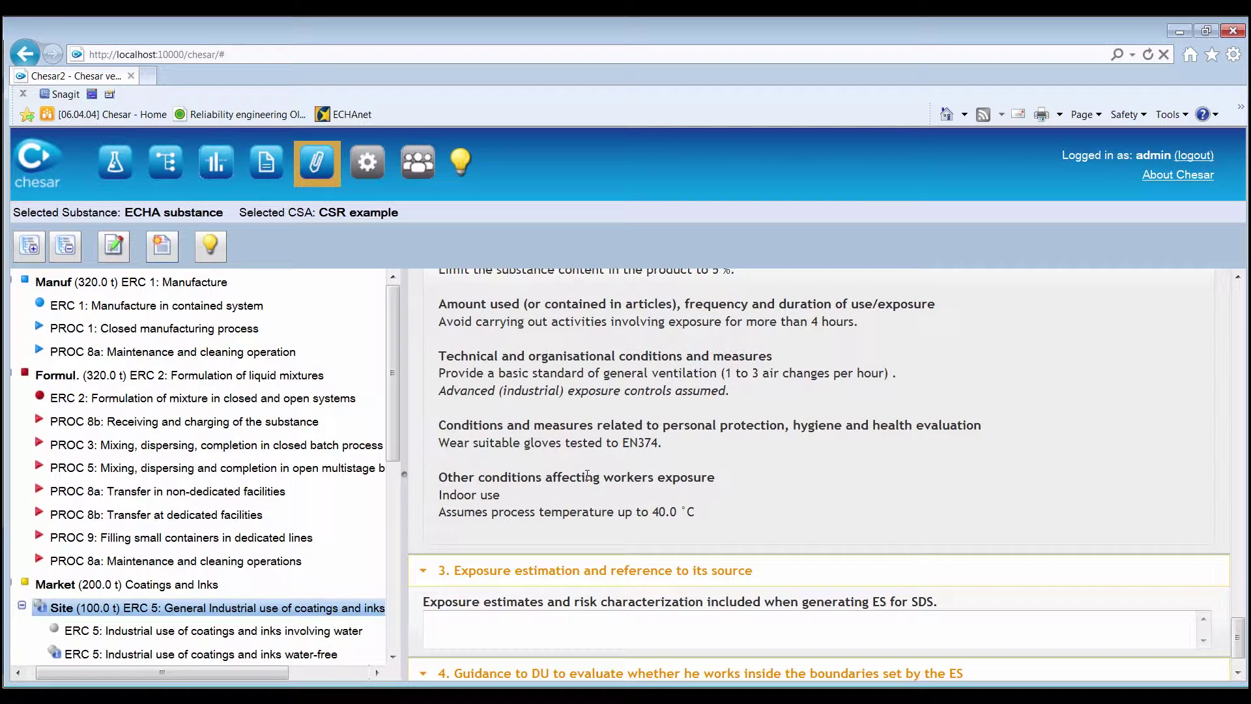
{"action": "scroll", "coordinate": [588, 477], "scroll_direction": "down", "scroll_amount": 1}
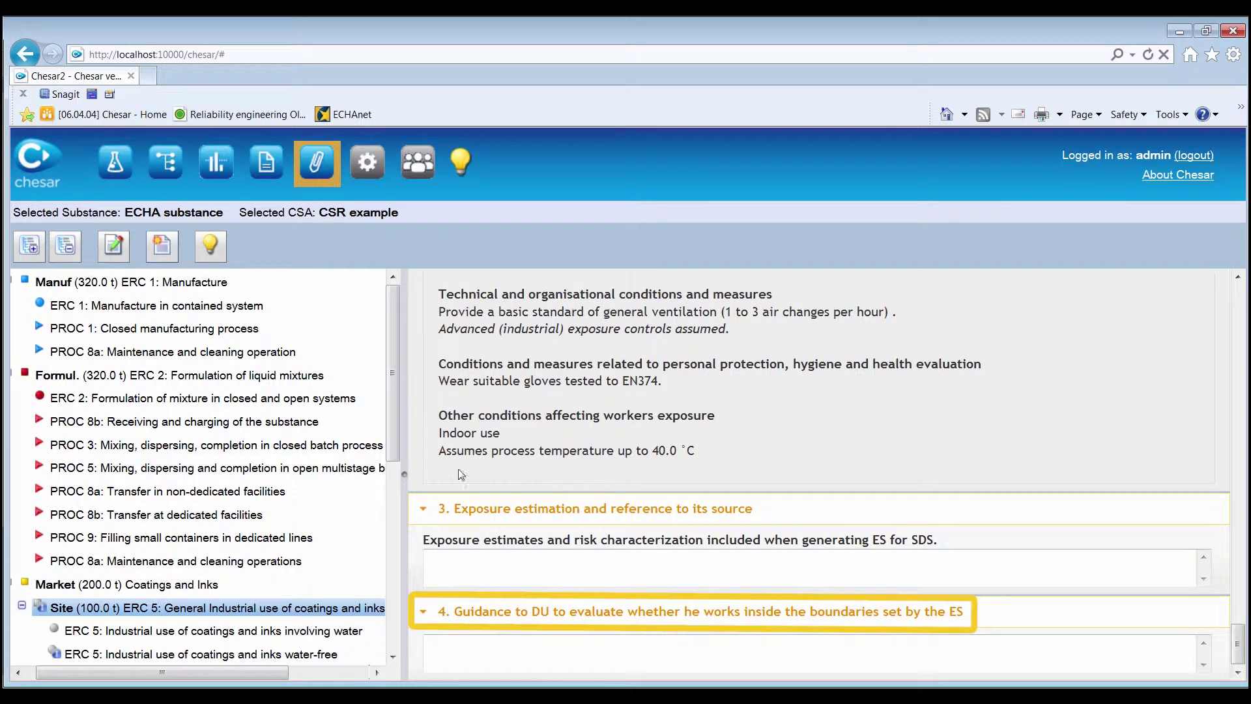
{"action": "scroll", "coordinate": [267, 471], "scroll_direction": "down", "scroll_amount": 1}
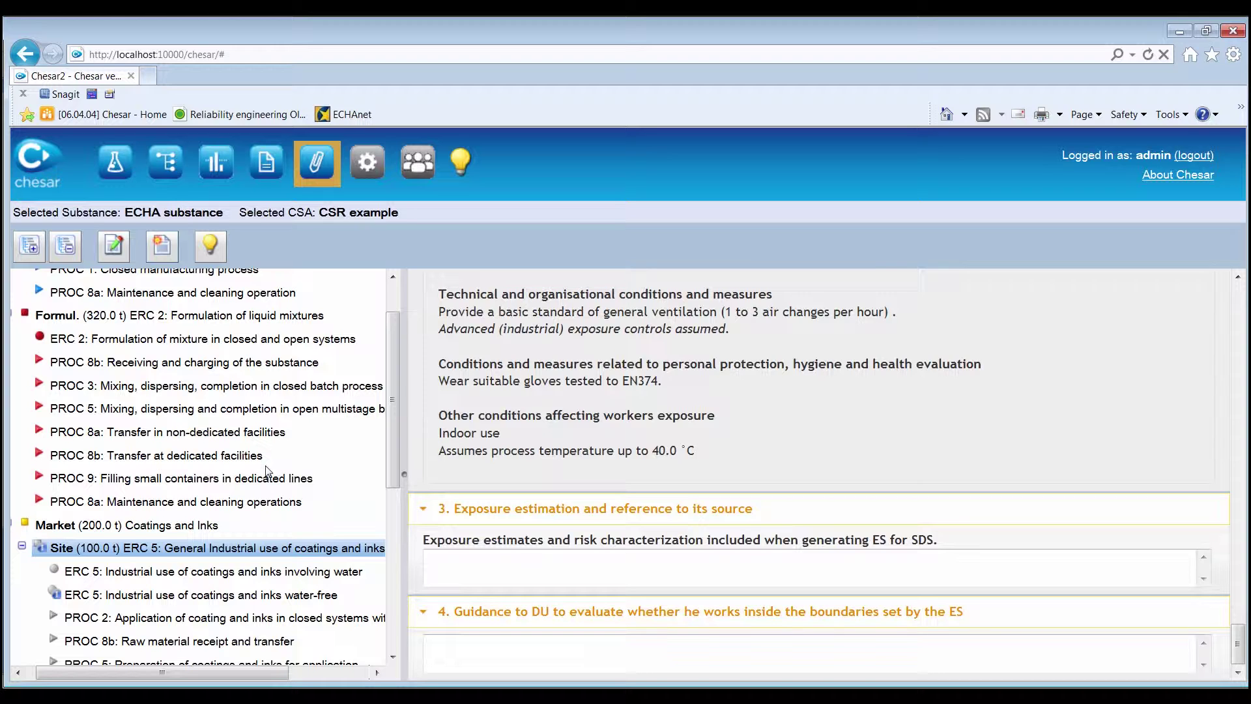
Step: Show the water-free ERC 5 conditions and edit the SDS description of material use efficiency > 30%
{"action": "left_click", "coordinate": [222, 596]}
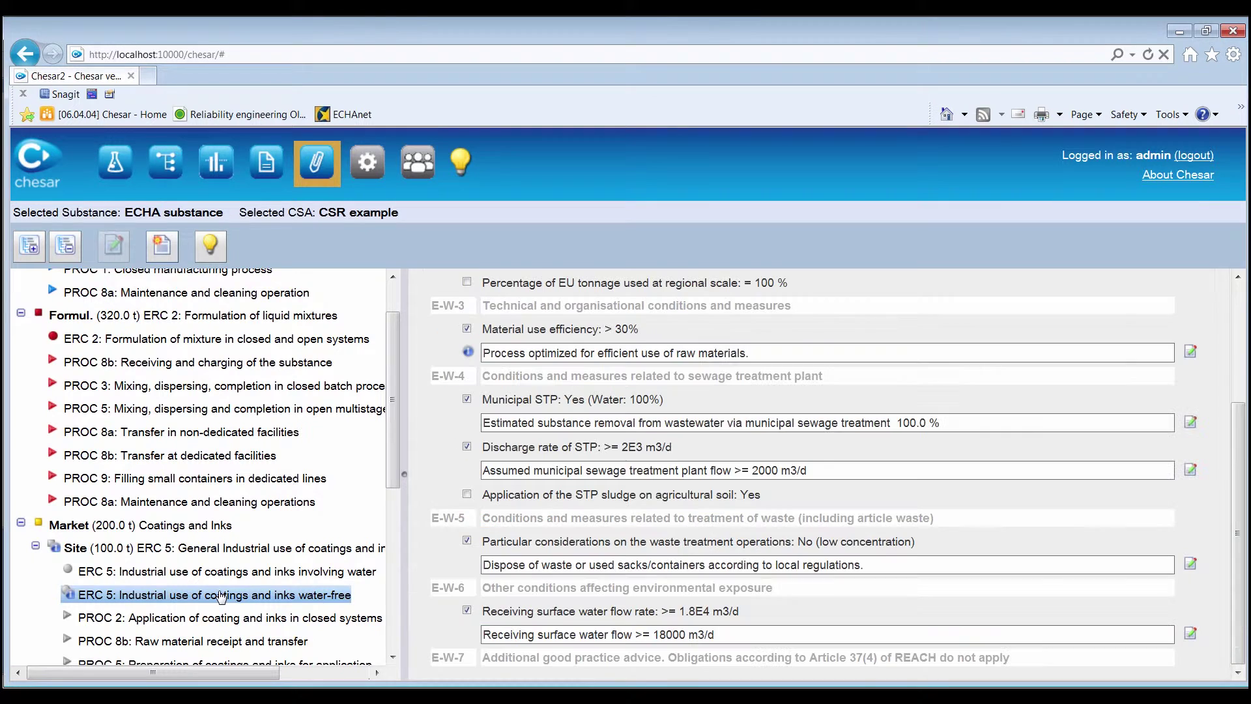
{"action": "scroll", "coordinate": [433, 583], "scroll_direction": "up", "scroll_amount": 3}
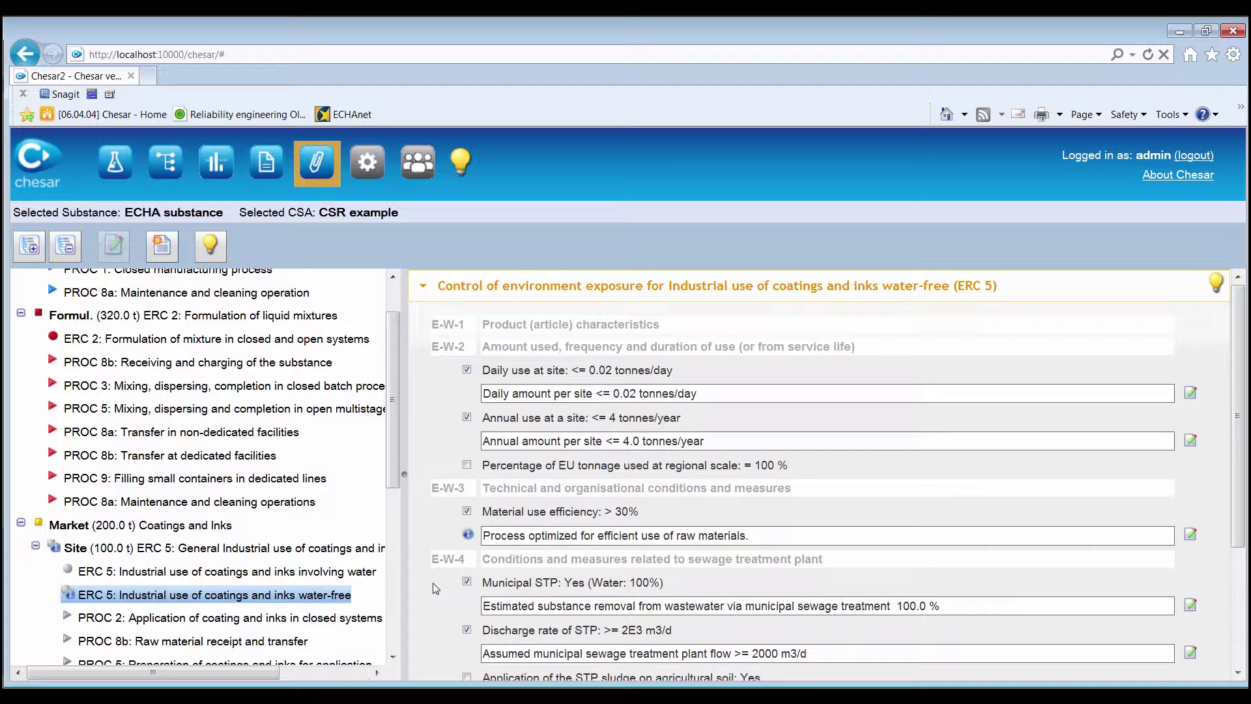
{"action": "left_click", "coordinate": [1190, 535]}
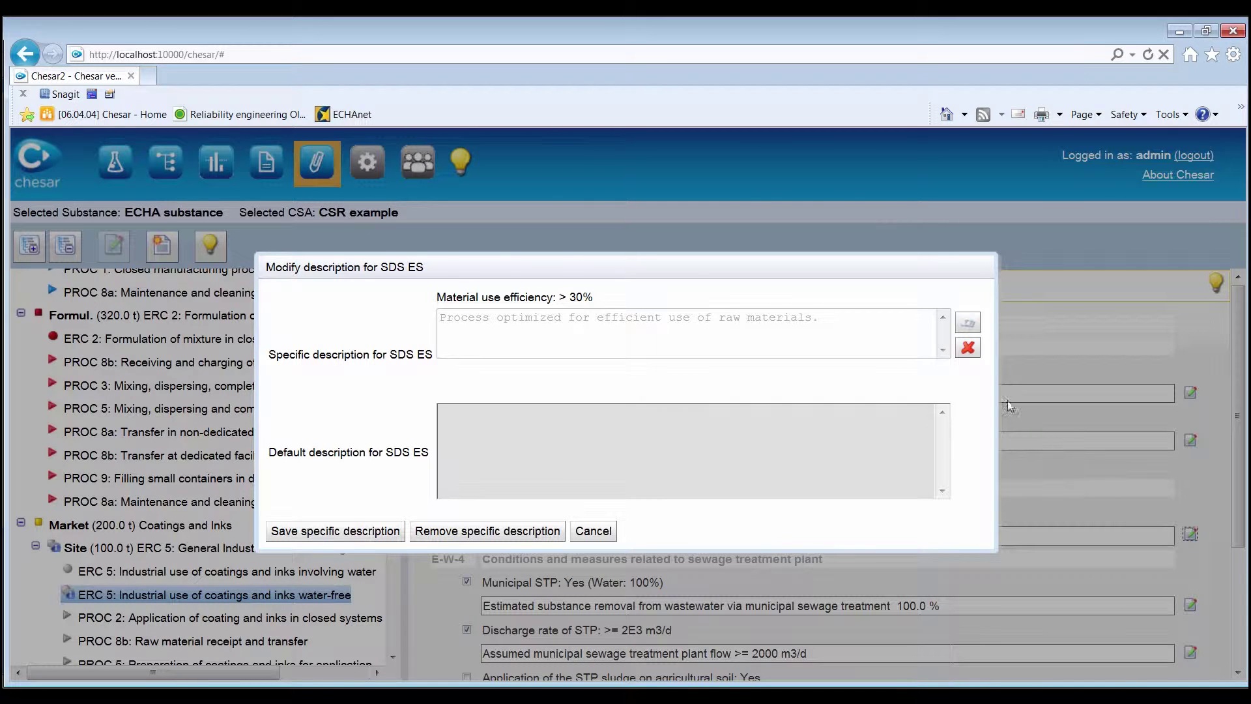
Step: Remove the existing standard phrase, then type and delete a test word 'description'
{"action": "left_click", "coordinate": [968, 349]}
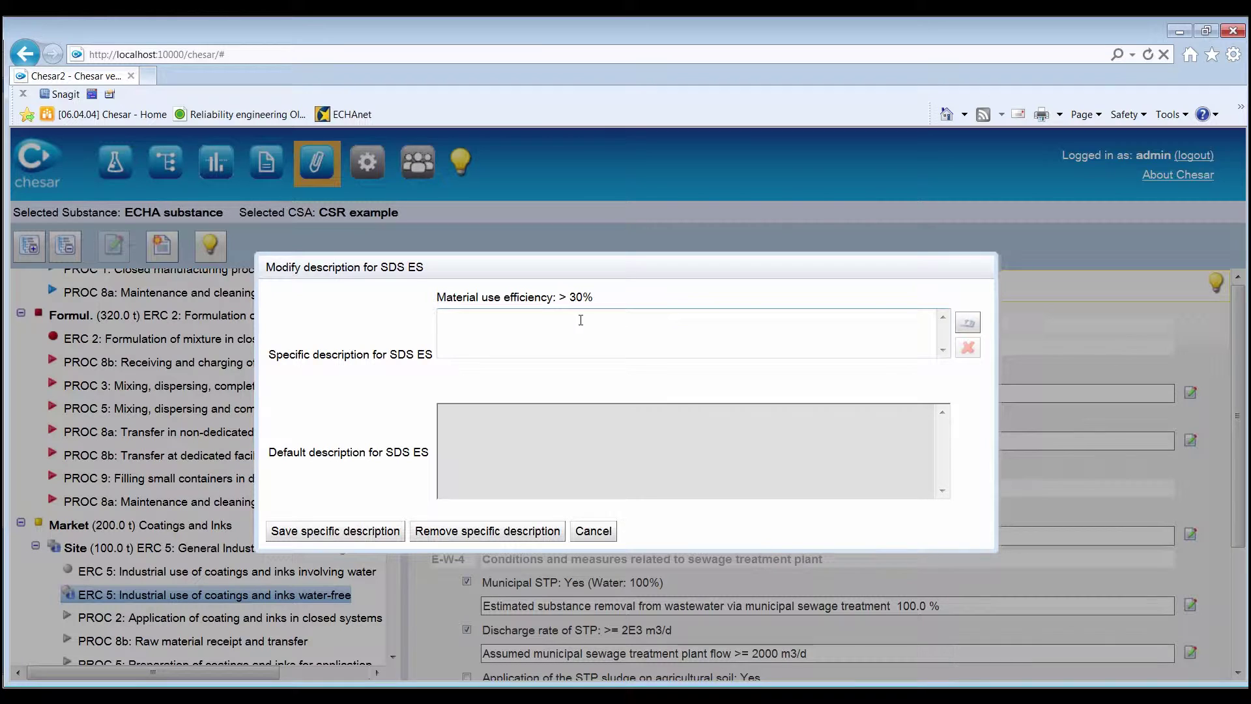
{"action": "type", "text": "description"}
{"action": "double_click", "coordinate": [482, 317]}
{"action": "key", "text": "BackSpace"}
Step: Search phrases for 'material' and insert 'Process optimized for efficient use of raw materials'
{"action": "left_click", "coordinate": [966, 323]}
{"action": "left_click", "coordinate": [269, 193]}
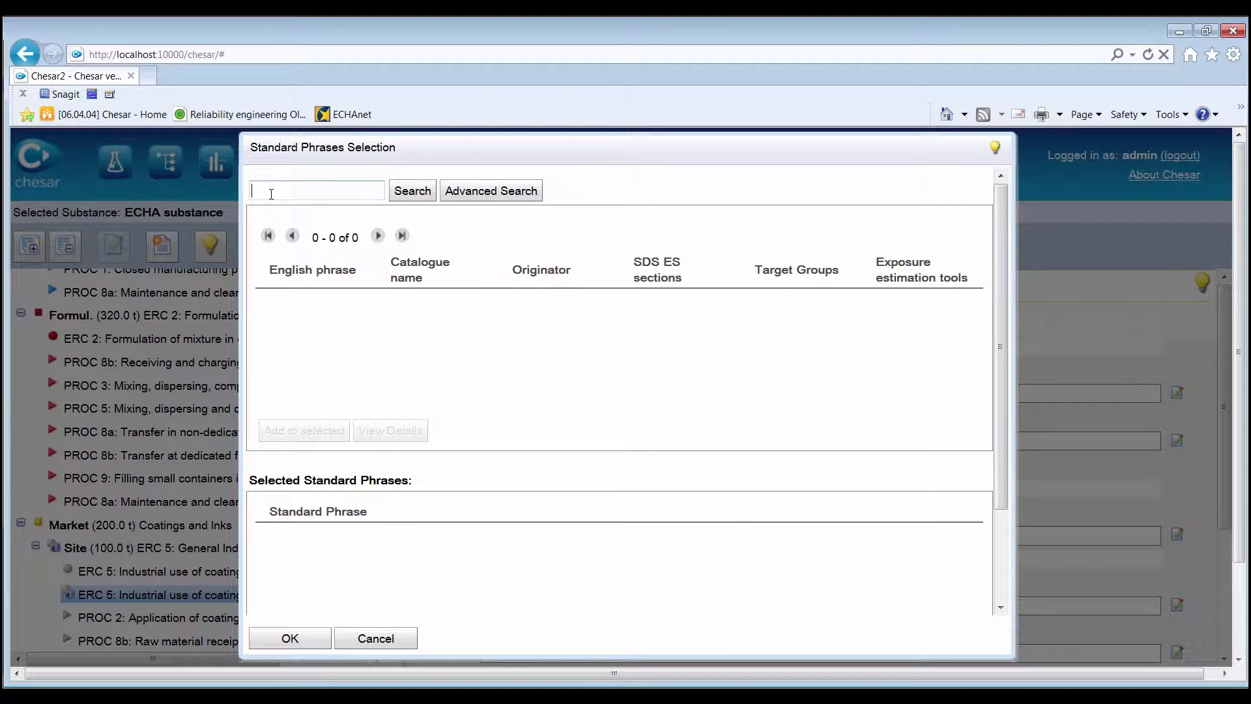
{"action": "type", "text": "material"}
{"action": "left_click", "coordinate": [412, 191]}
{"action": "scroll", "coordinate": [415, 365], "scroll_direction": "down", "scroll_amount": 2}
{"action": "scroll", "coordinate": [415, 364], "scroll_direction": "down", "scroll_amount": 3}
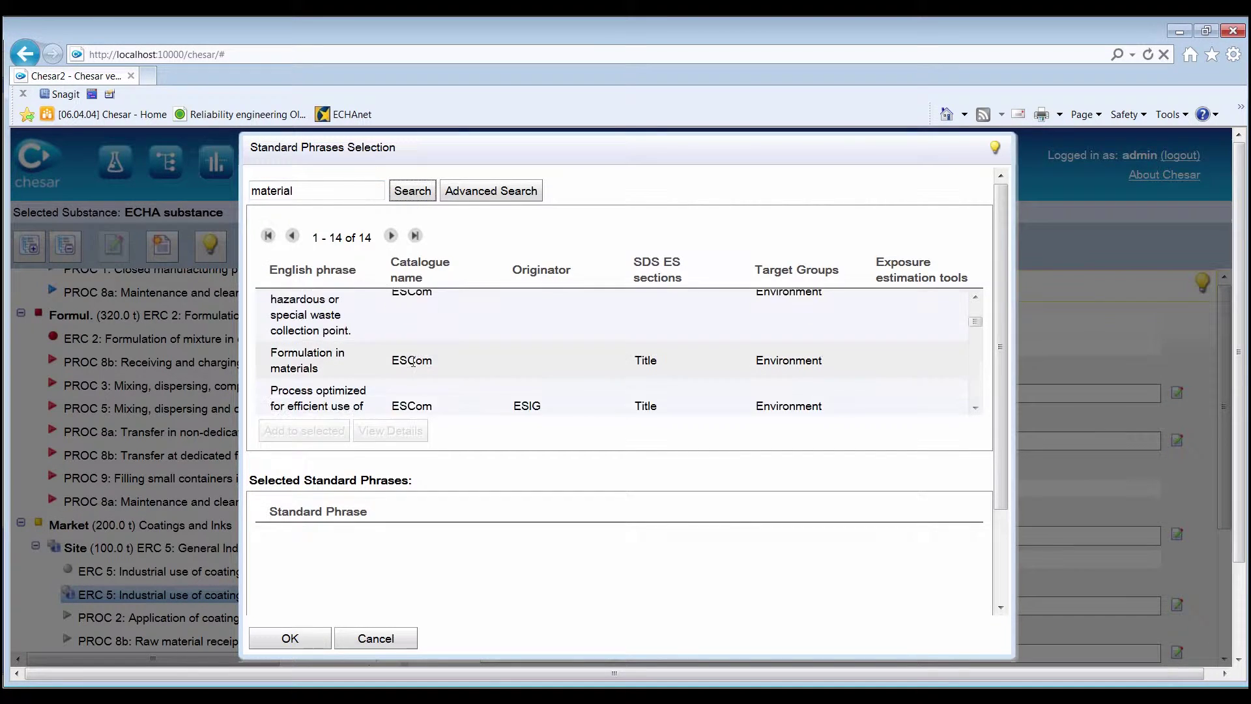
{"action": "left_click", "coordinate": [370, 383]}
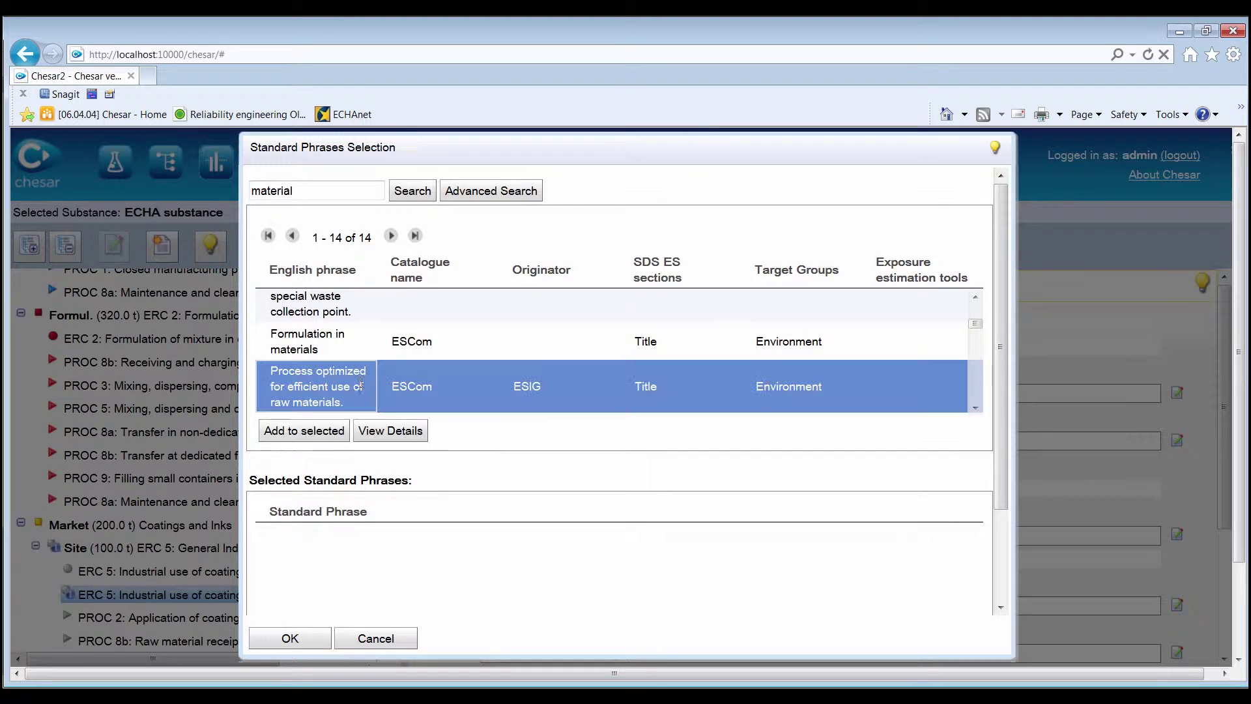
{"action": "left_click", "coordinate": [305, 432]}
{"action": "left_click", "coordinate": [291, 638]}
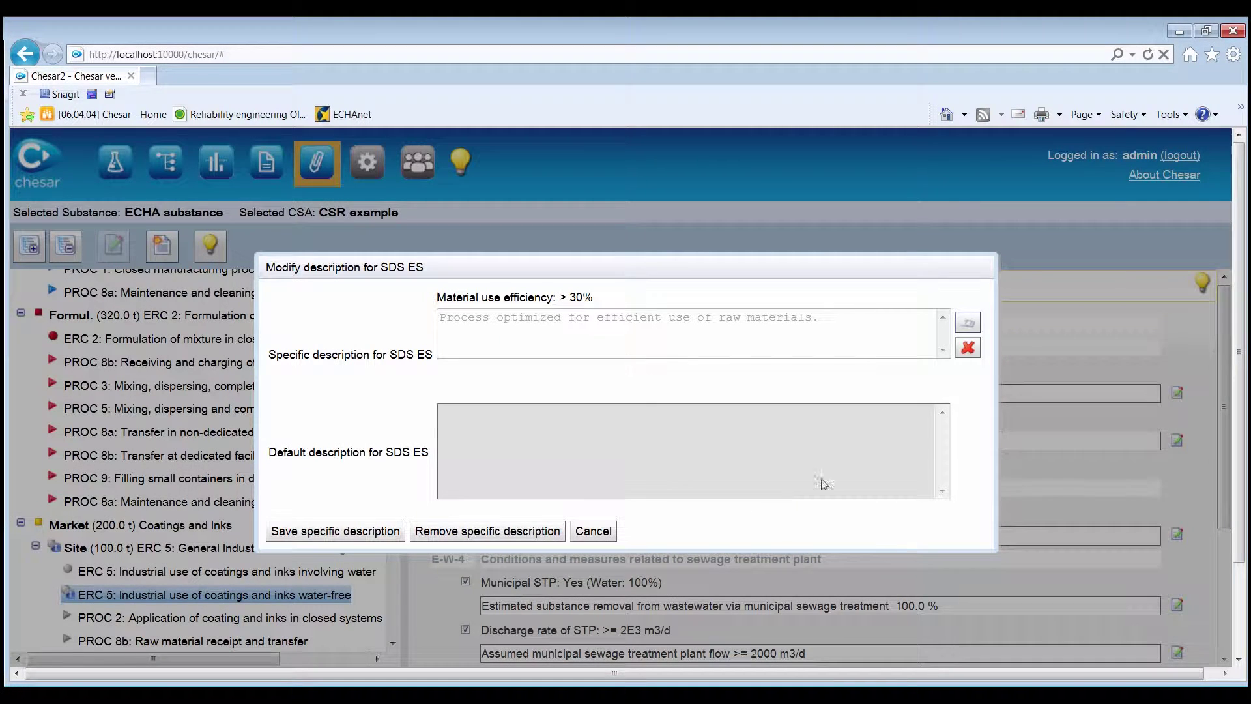
Step: Replace that phrase with the free-text description 'description' and save it
{"action": "left_click", "coordinate": [969, 349]}
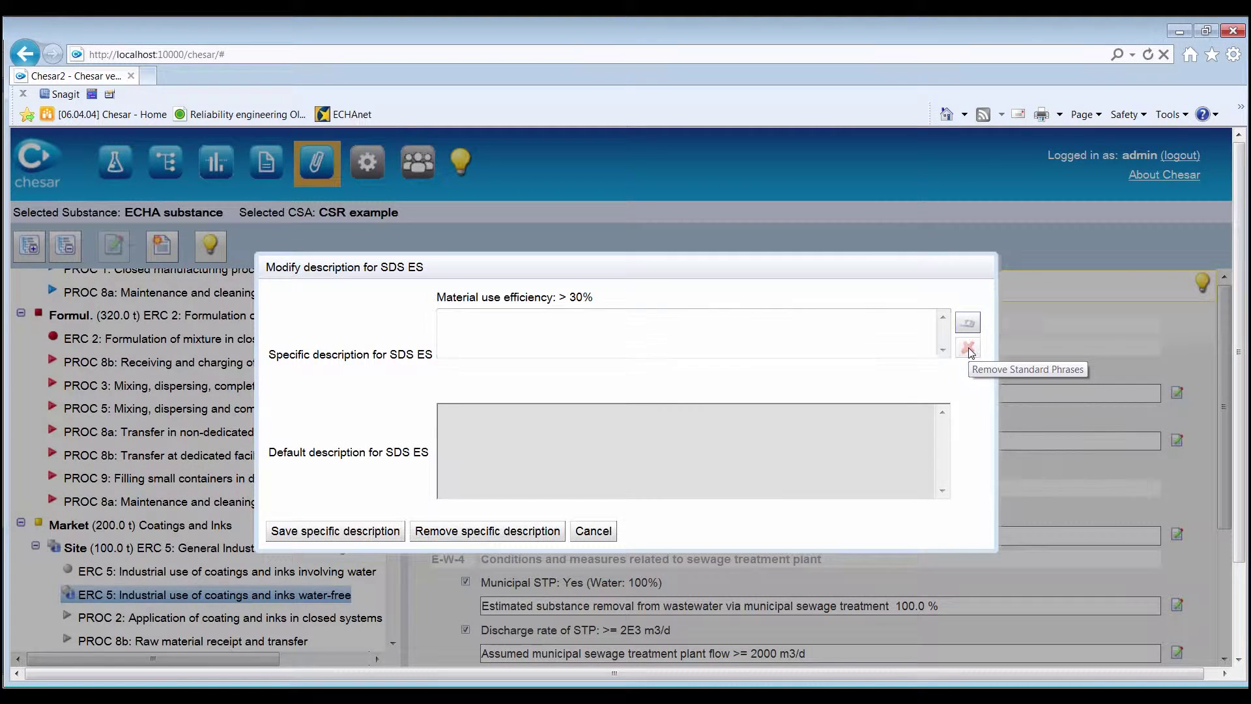
{"action": "left_click", "coordinate": [672, 347]}
{"action": "type", "text": "description"}
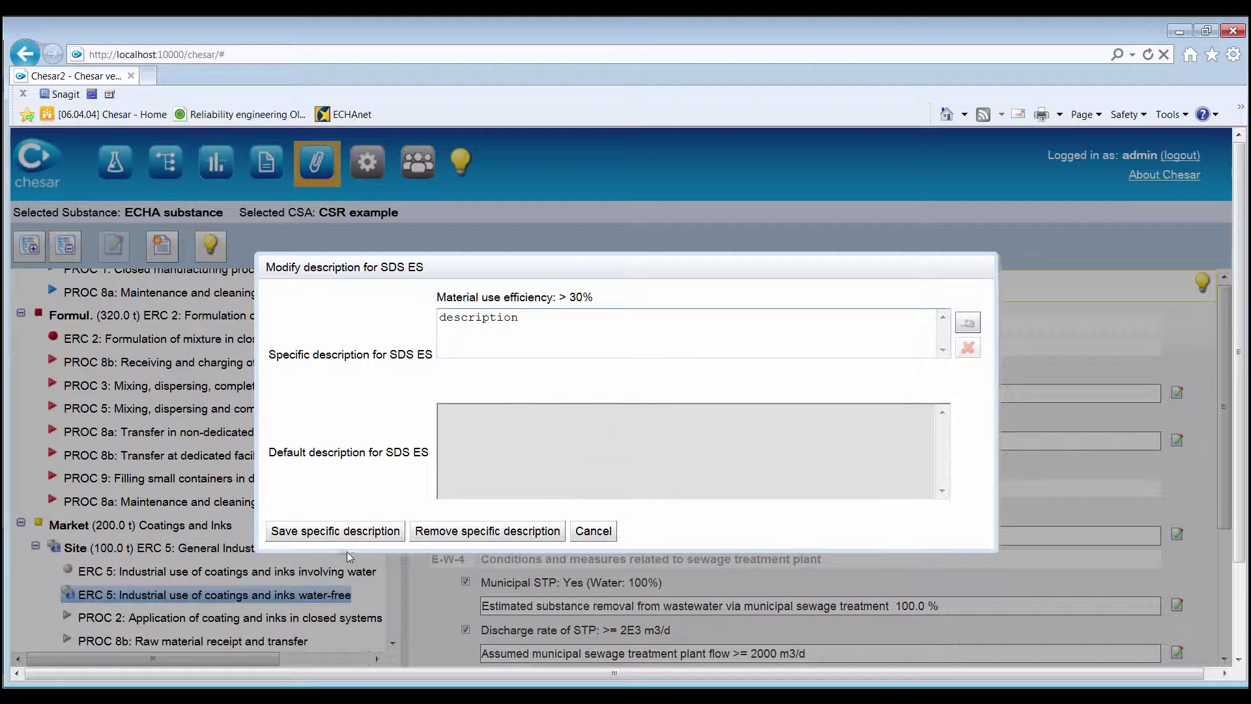
{"action": "left_click", "coordinate": [339, 533]}
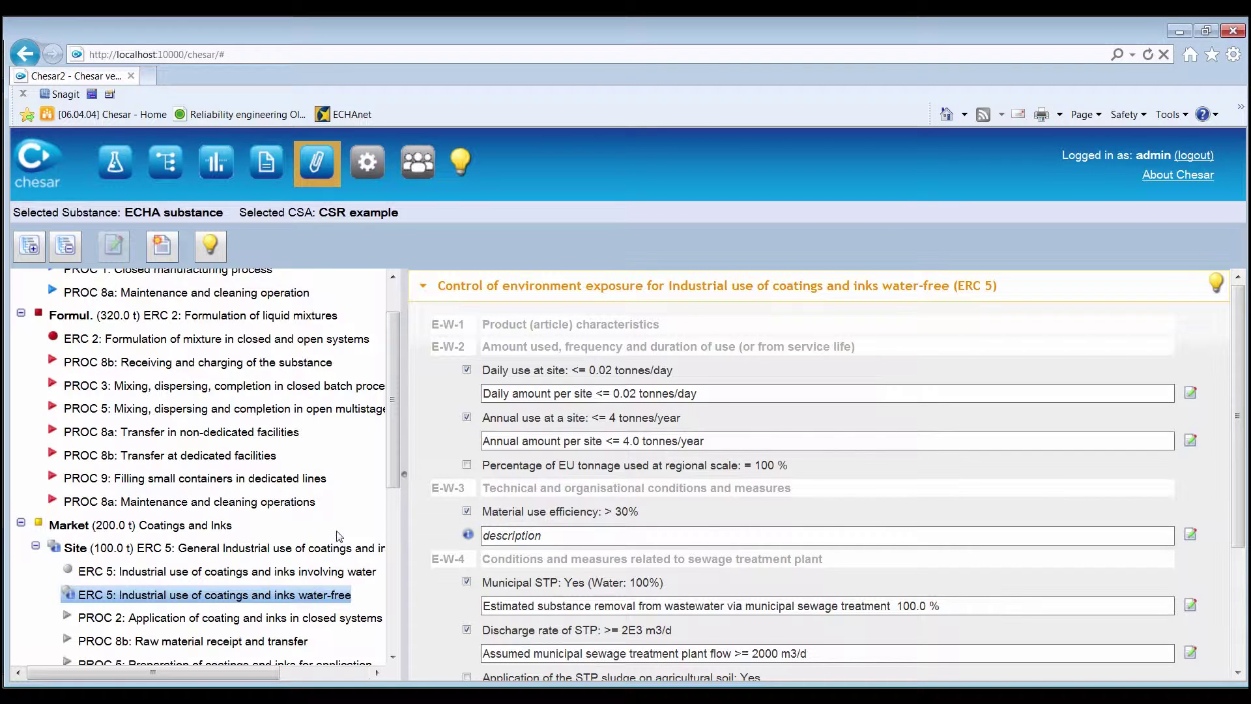
{"action": "scroll", "coordinate": [528, 533], "scroll_direction": "down", "scroll_amount": 1}
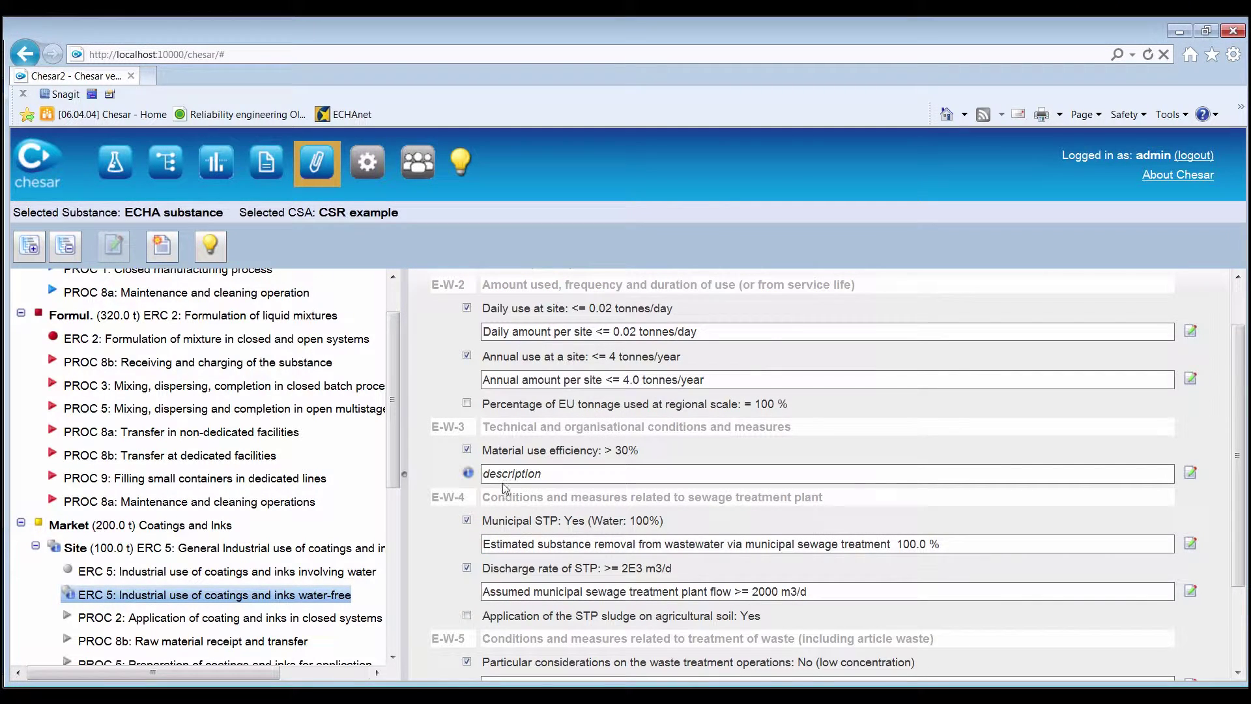
{"action": "left_click", "coordinate": [467, 450]}
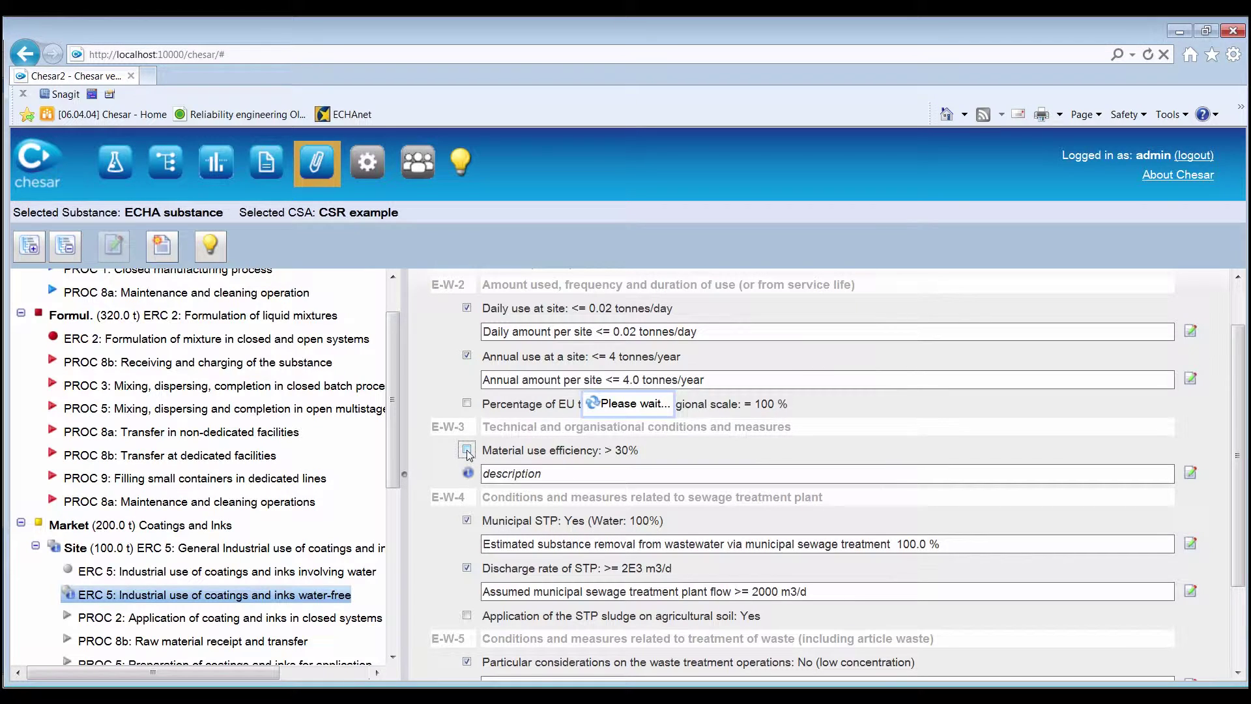
{"action": "left_click", "coordinate": [467, 450]}
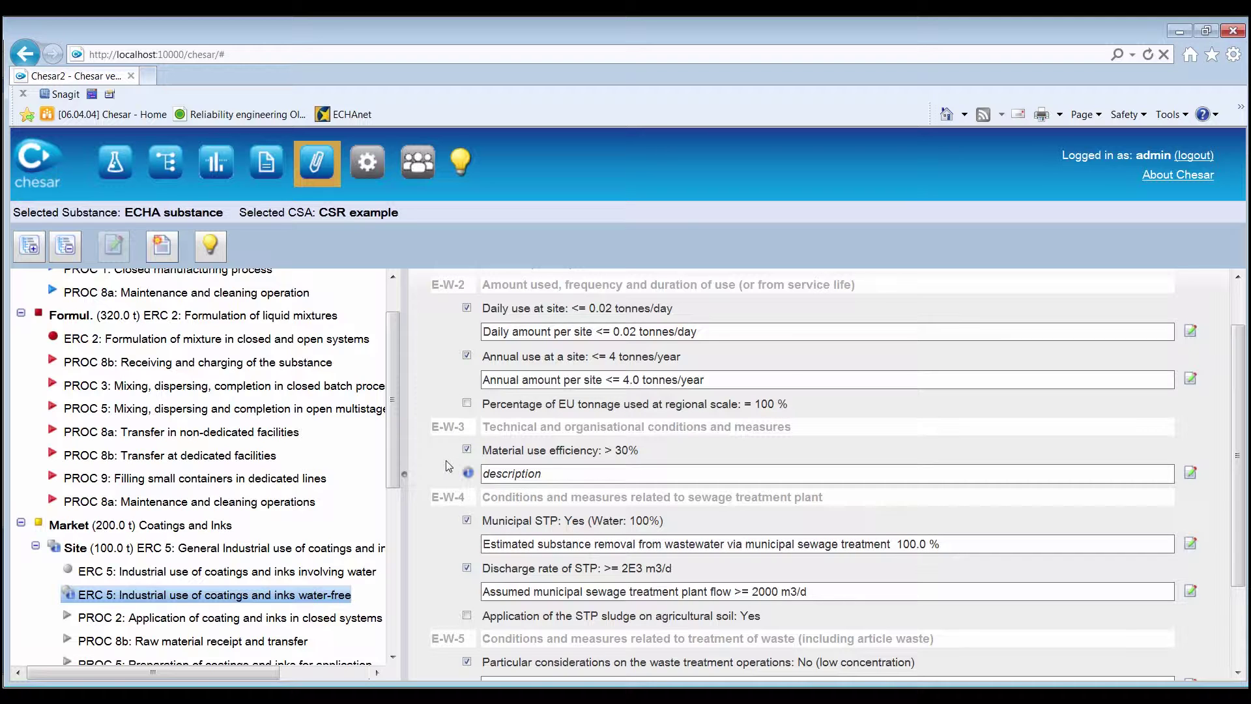
{"action": "left_click", "coordinate": [283, 549]}
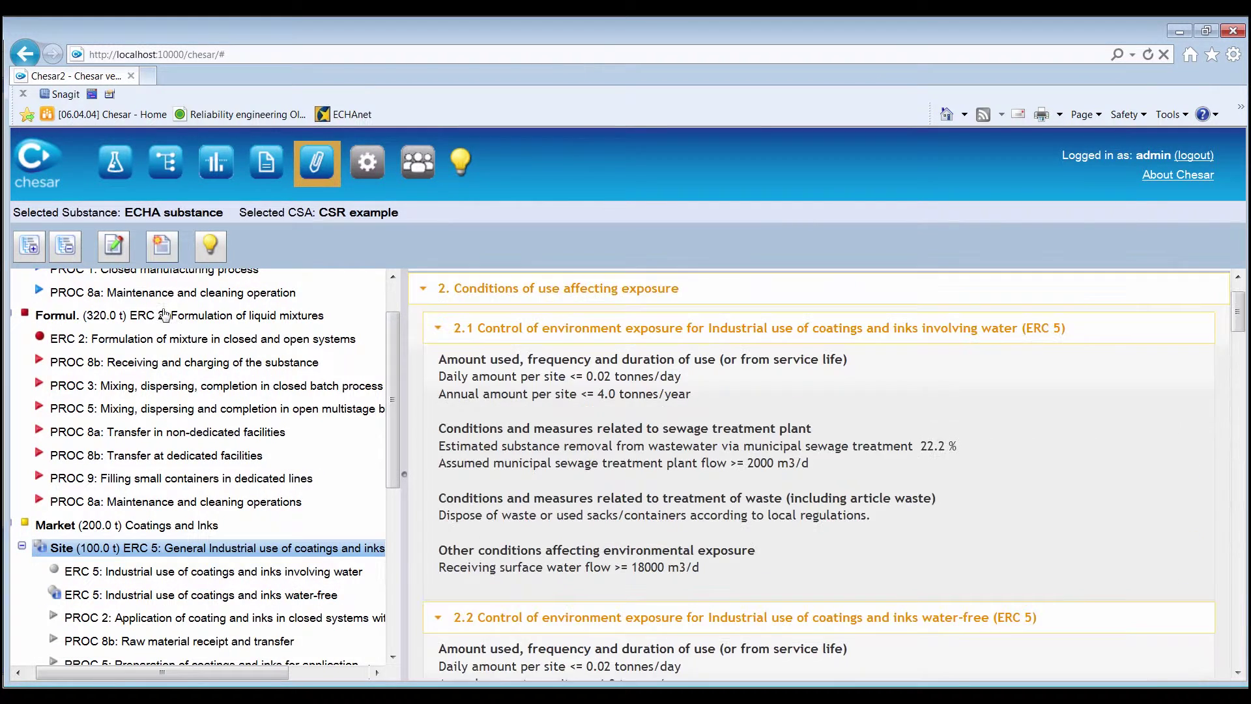
Step: Edit the industrial-site scenario, toggling PC Labels and PC Codes so the short title keeps PC 9a
{"action": "left_click", "coordinate": [115, 246]}
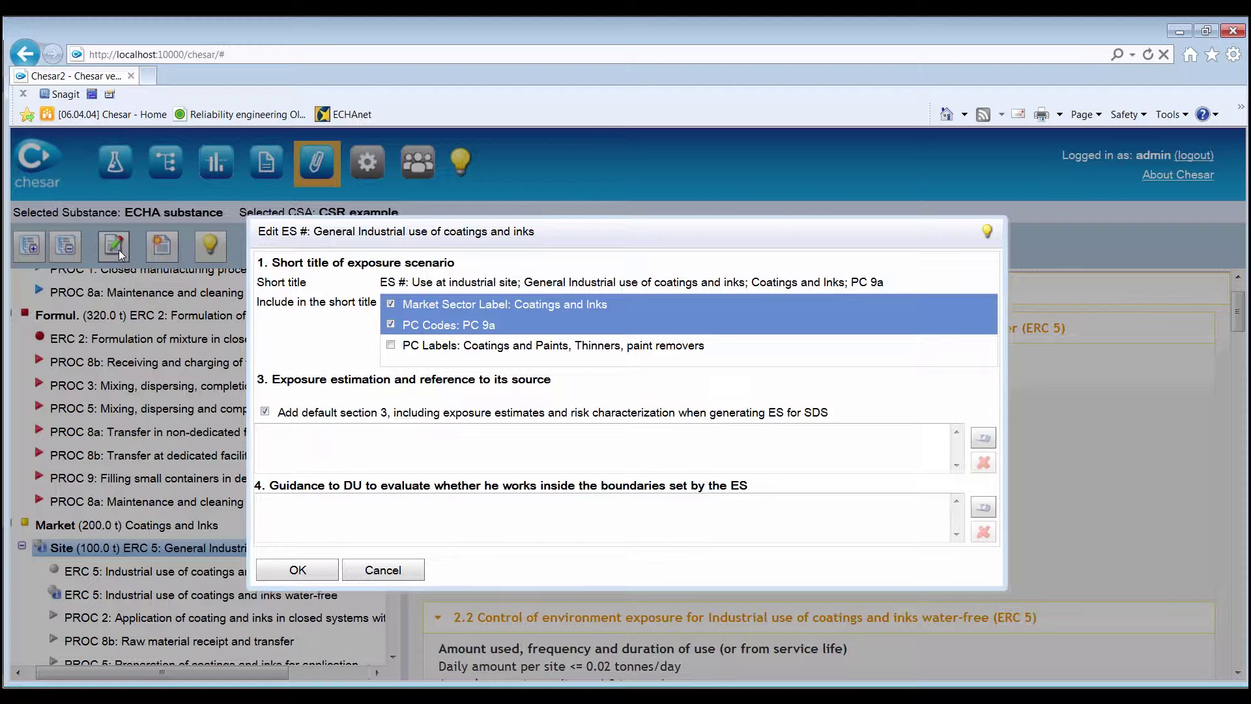
{"action": "left_click", "coordinate": [391, 346]}
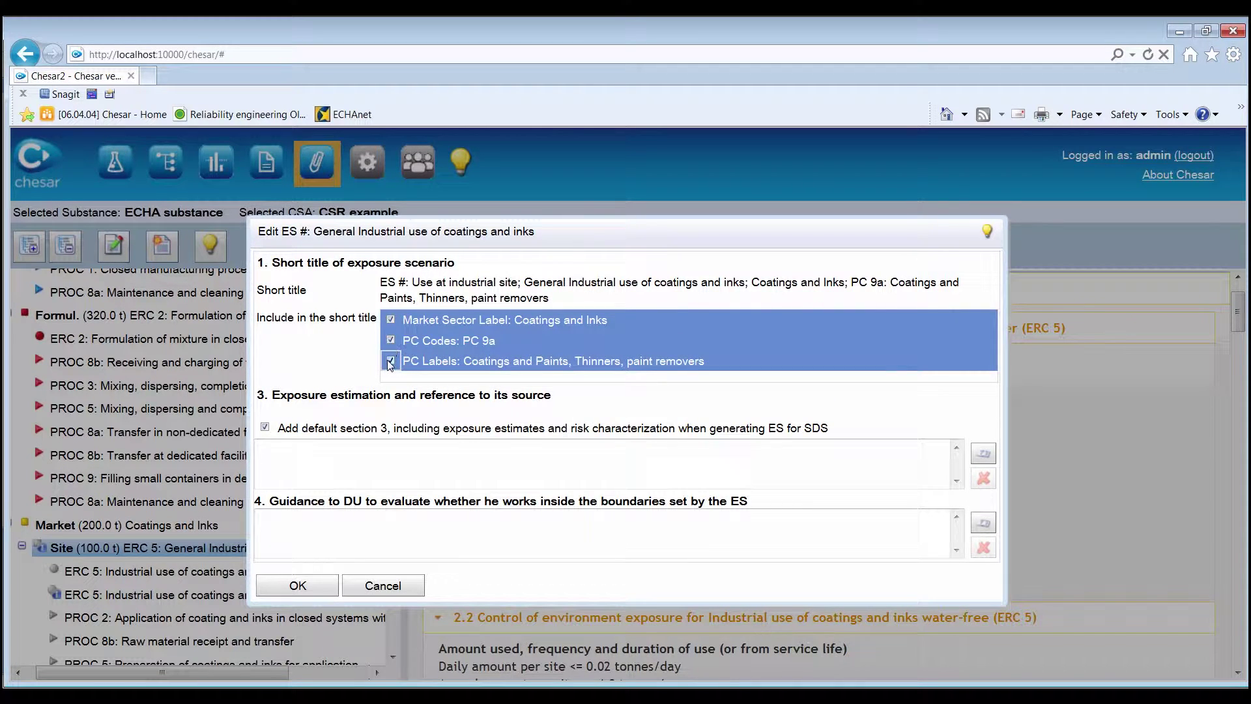
{"action": "left_click", "coordinate": [390, 361]}
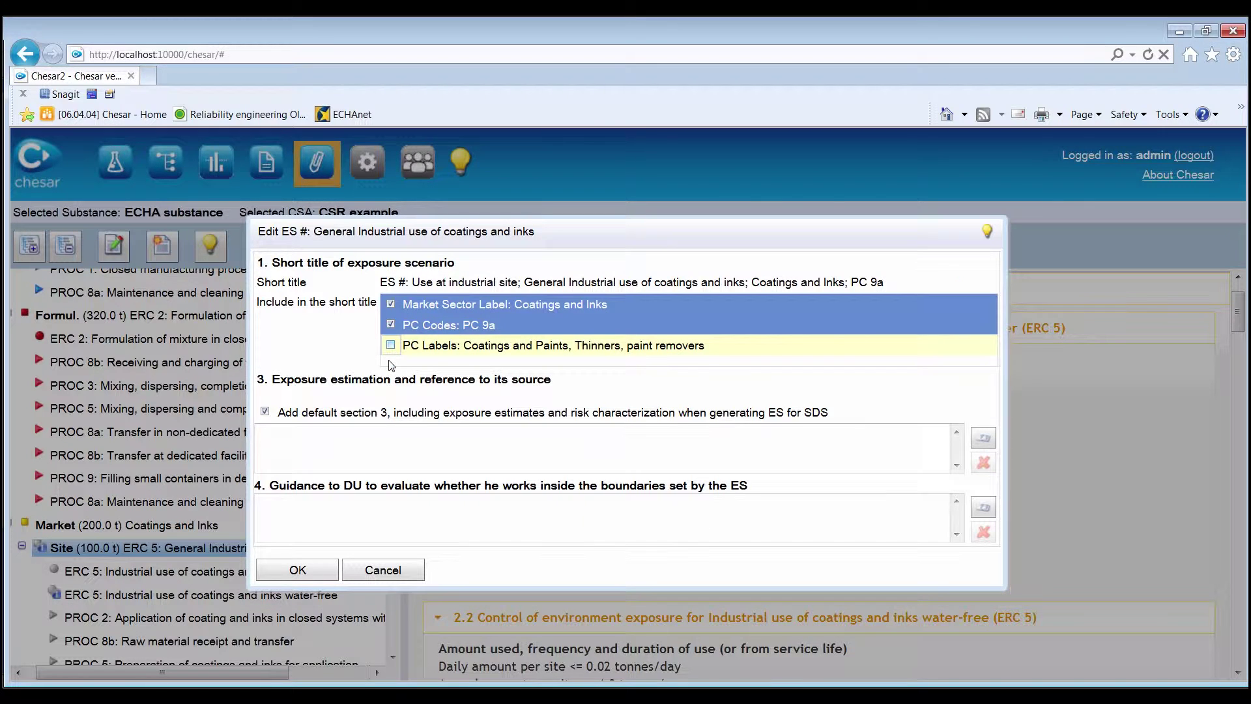
{"action": "left_click", "coordinate": [391, 325]}
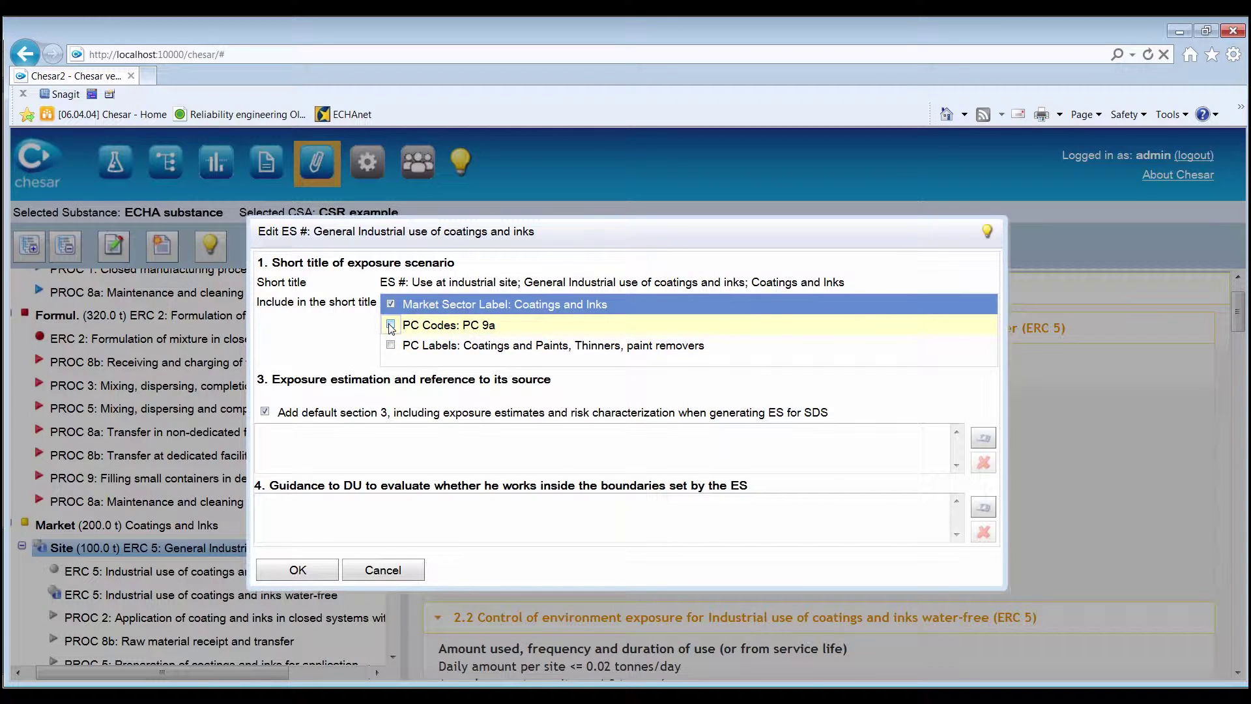
{"action": "left_click", "coordinate": [391, 324]}
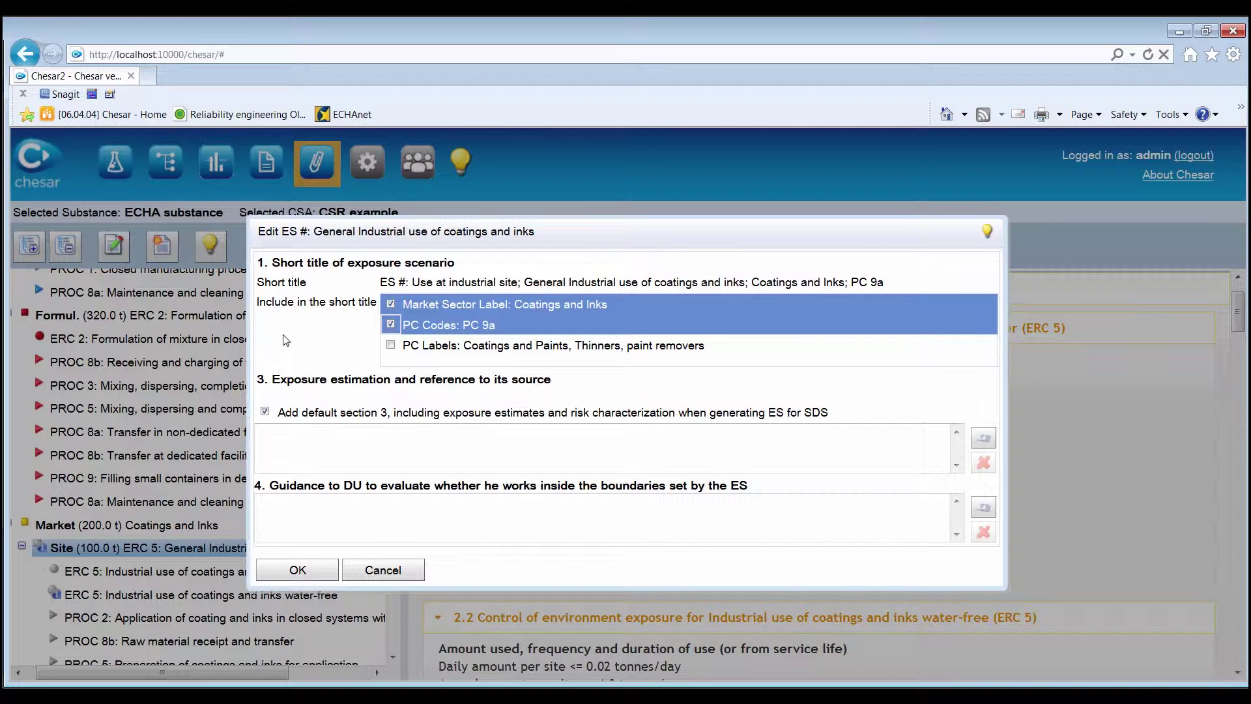
Step: Turn the default section 3 off and back on, then type and delete 'text' in it
{"action": "left_click", "coordinate": [265, 412]}
{"action": "left_click", "coordinate": [265, 413]}
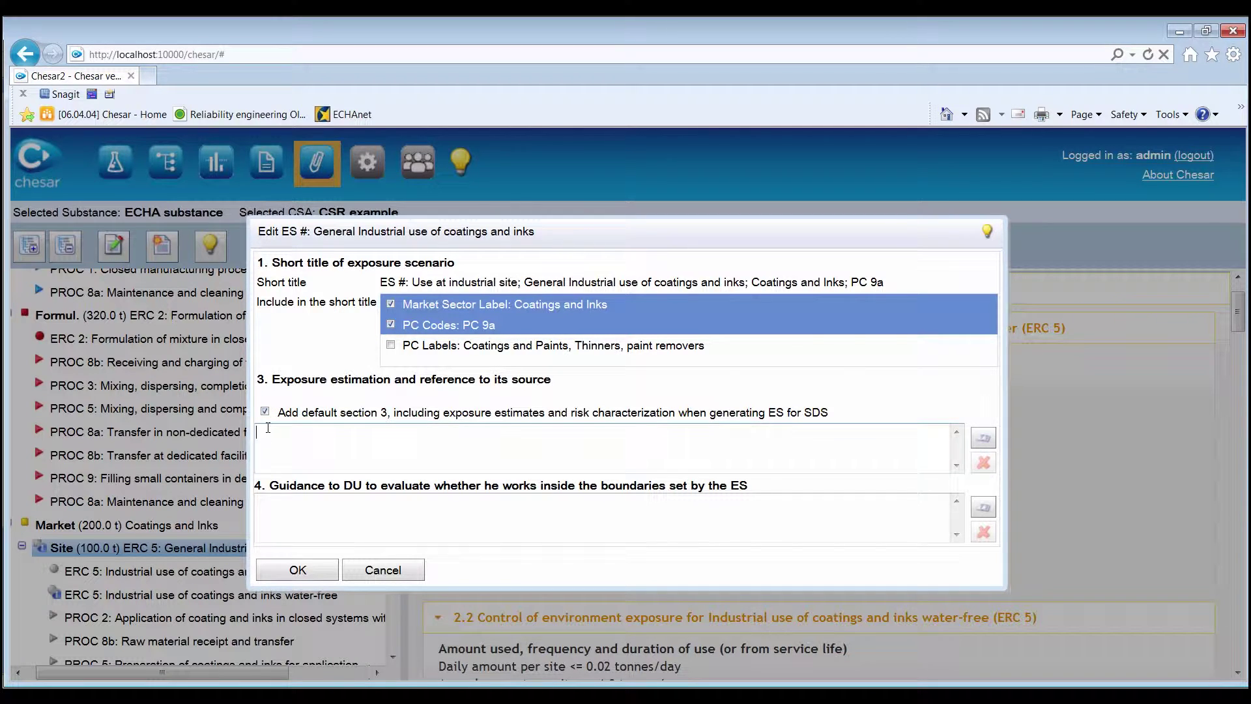
{"action": "type", "text": "text"}
{"action": "left_click_drag", "start_coordinate": [286, 431], "coordinate": [256, 430]}
{"action": "key", "text": "Delete"}
Step: Type 'guidance' for downstream users and browse all standard phrases, then cancel both dialogs unsaved
{"action": "left_click", "coordinate": [288, 514]}
{"action": "type", "text": "guidance"}
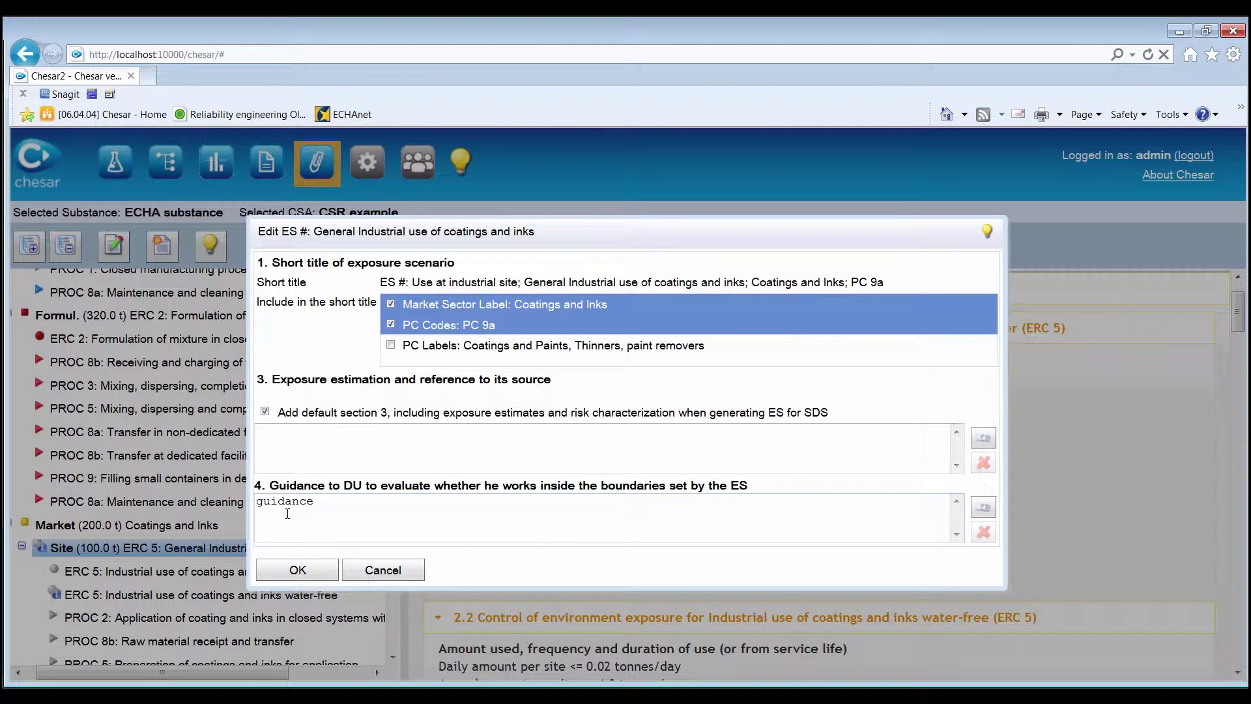
{"action": "left_click", "coordinate": [981, 506]}
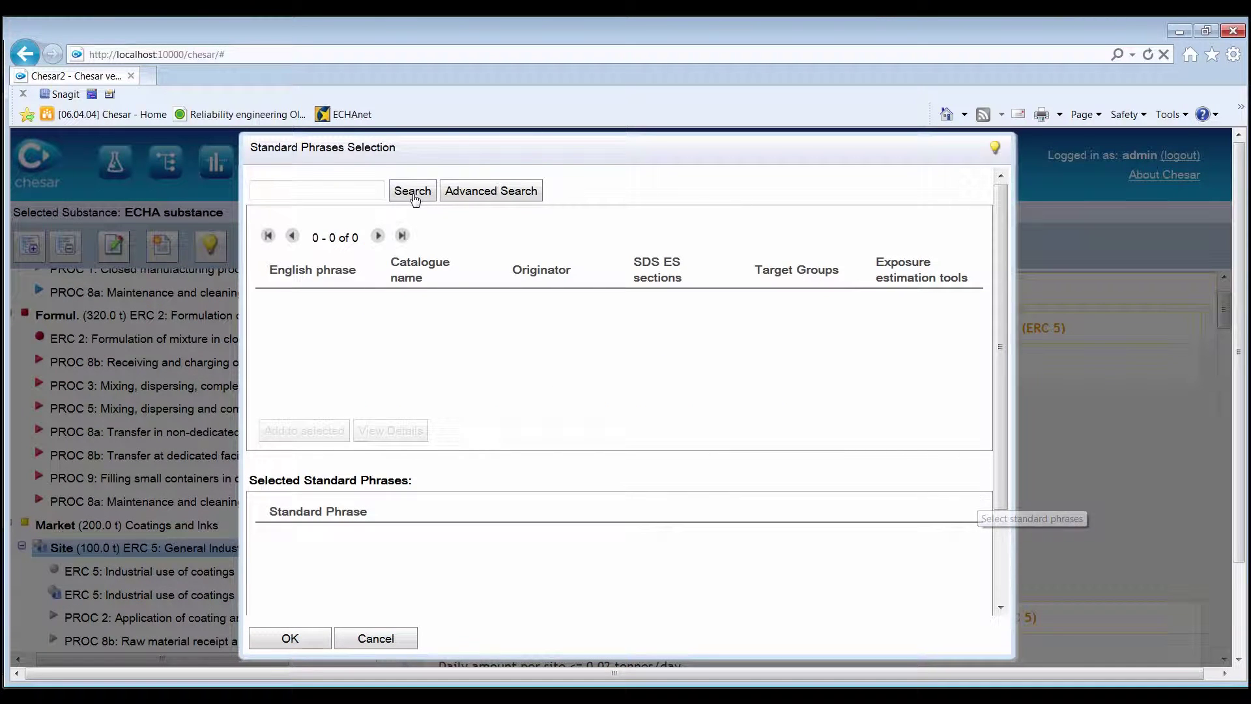
{"action": "left_click", "coordinate": [413, 194]}
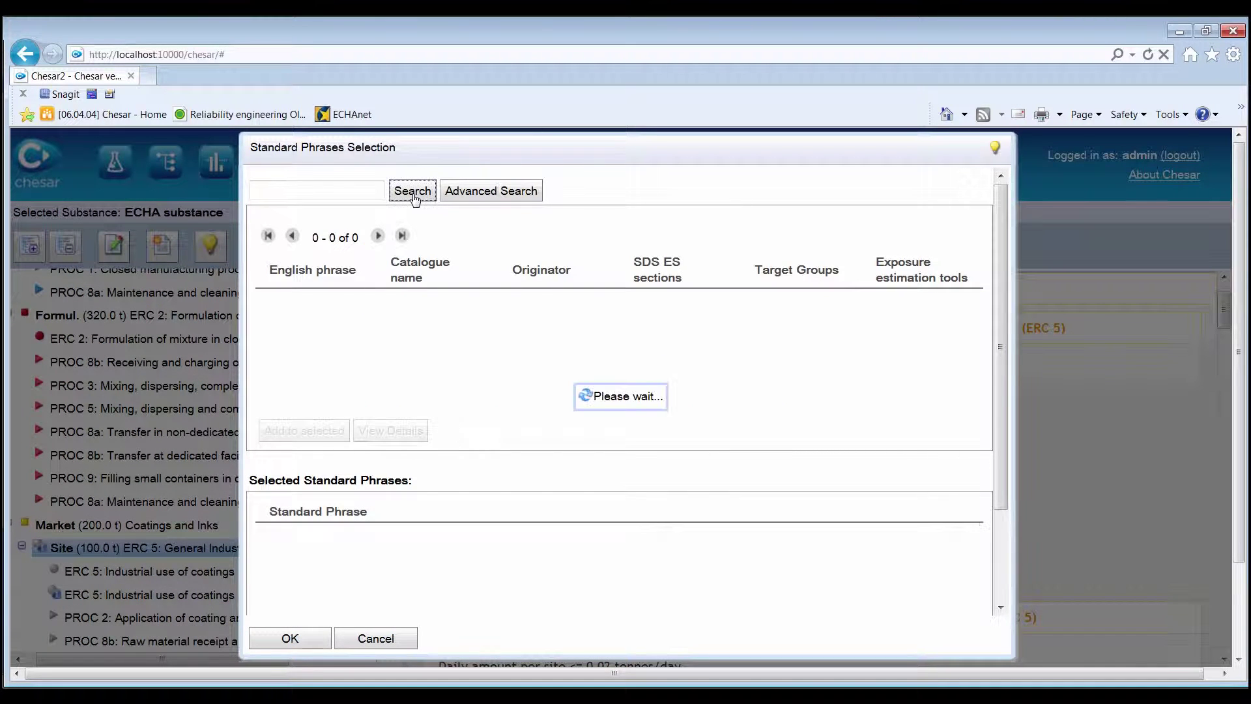
{"action": "scroll", "coordinate": [459, 326], "scroll_direction": "down", "scroll_amount": 3}
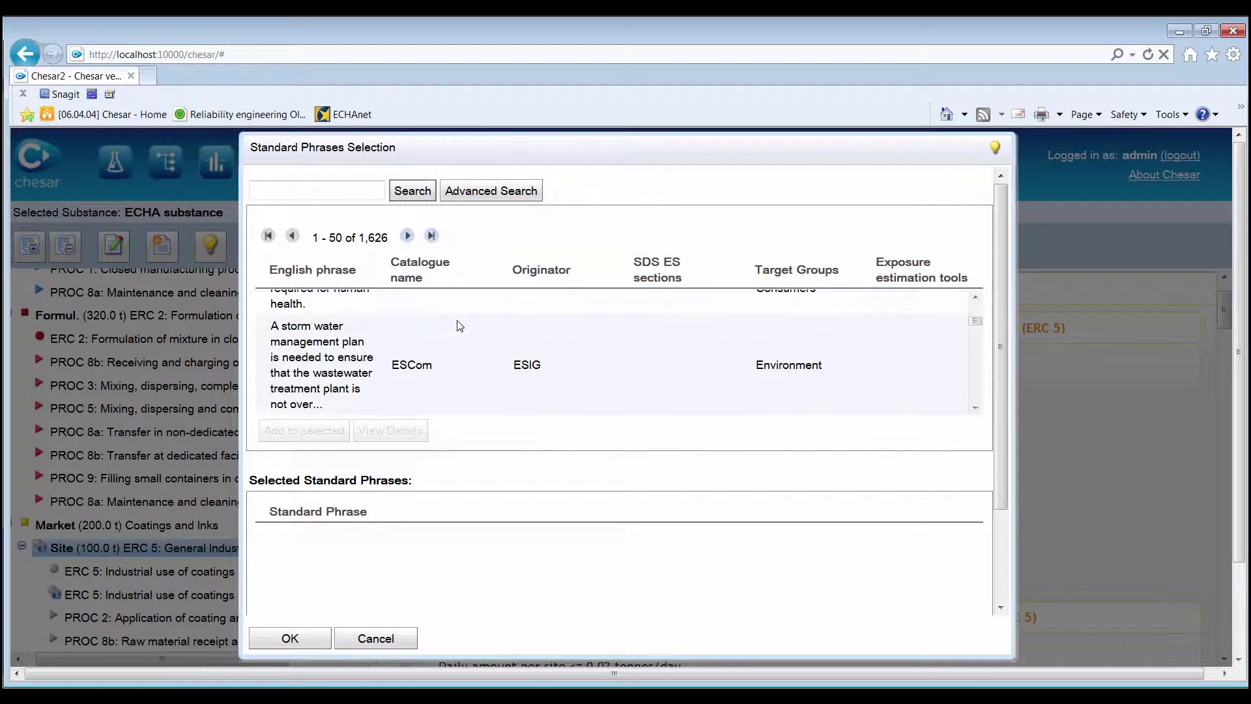
{"action": "scroll", "coordinate": [459, 326], "scroll_direction": "up", "scroll_amount": 3}
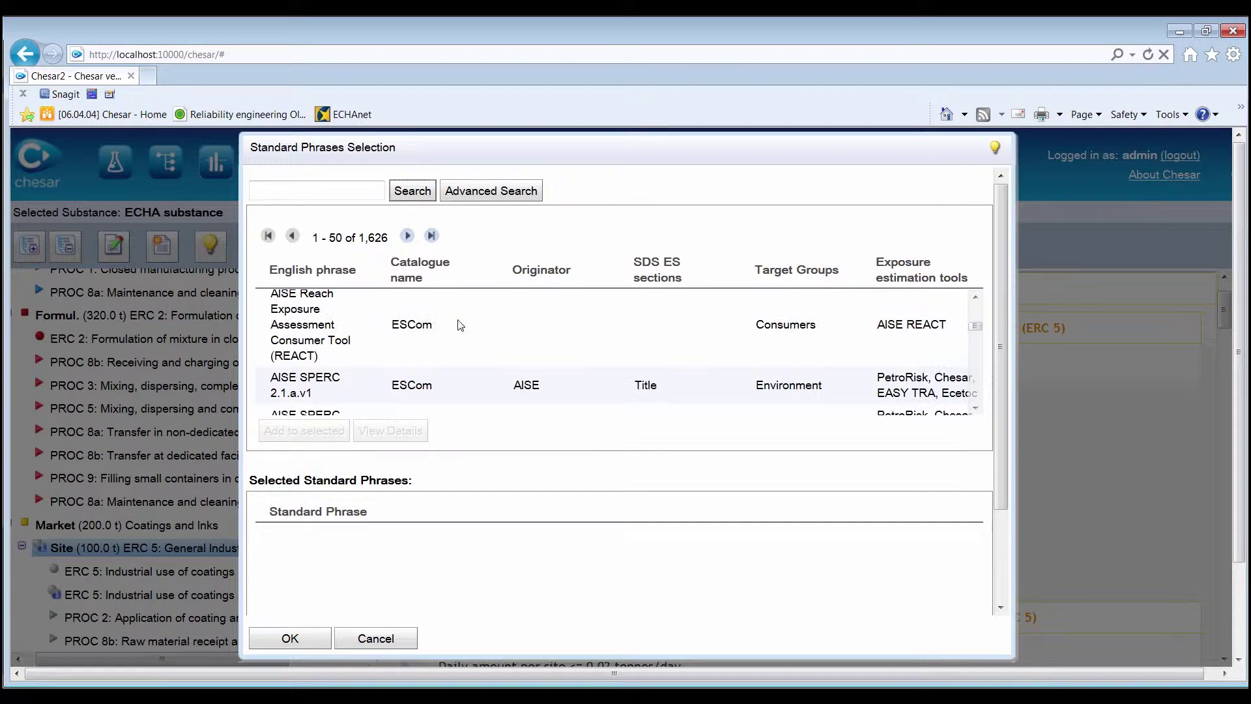
{"action": "left_click", "coordinate": [383, 641]}
{"action": "left_click", "coordinate": [386, 566]}
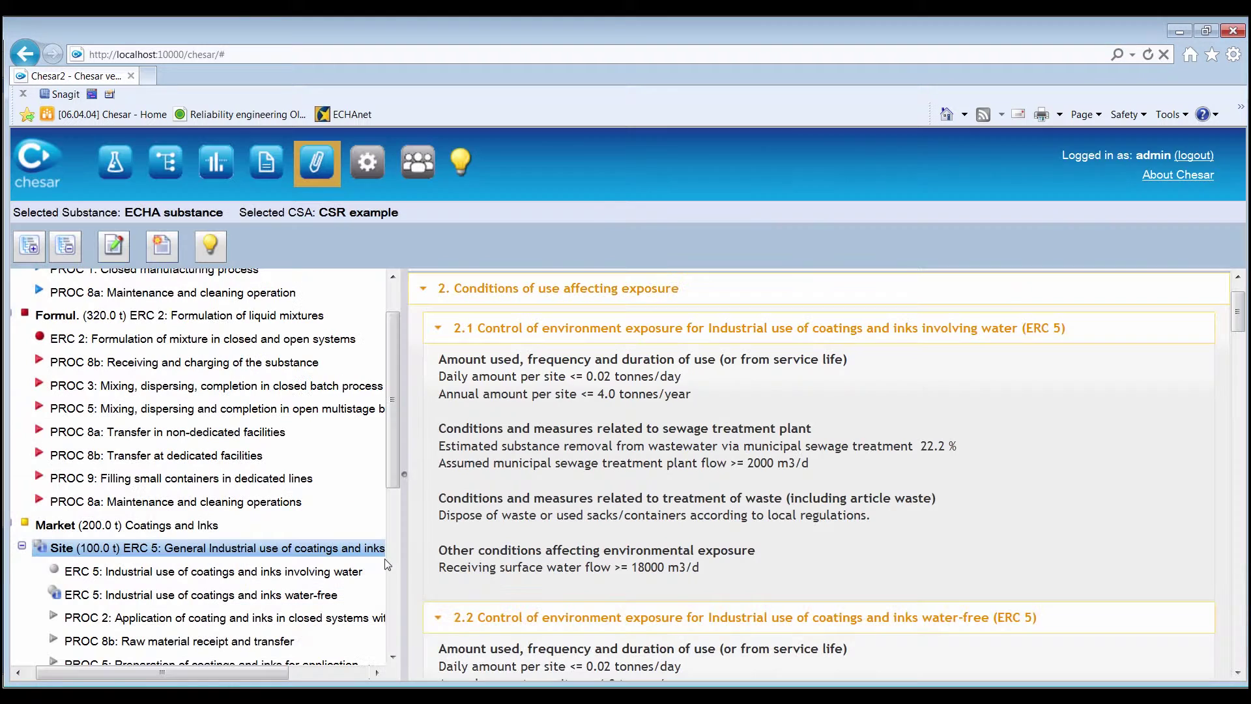
Step: Generate sds_es.rtf with only Manufacture, excluding Formulation, industrial-site, professional and Consumer Use, then open it
{"action": "left_click", "coordinate": [152, 254]}
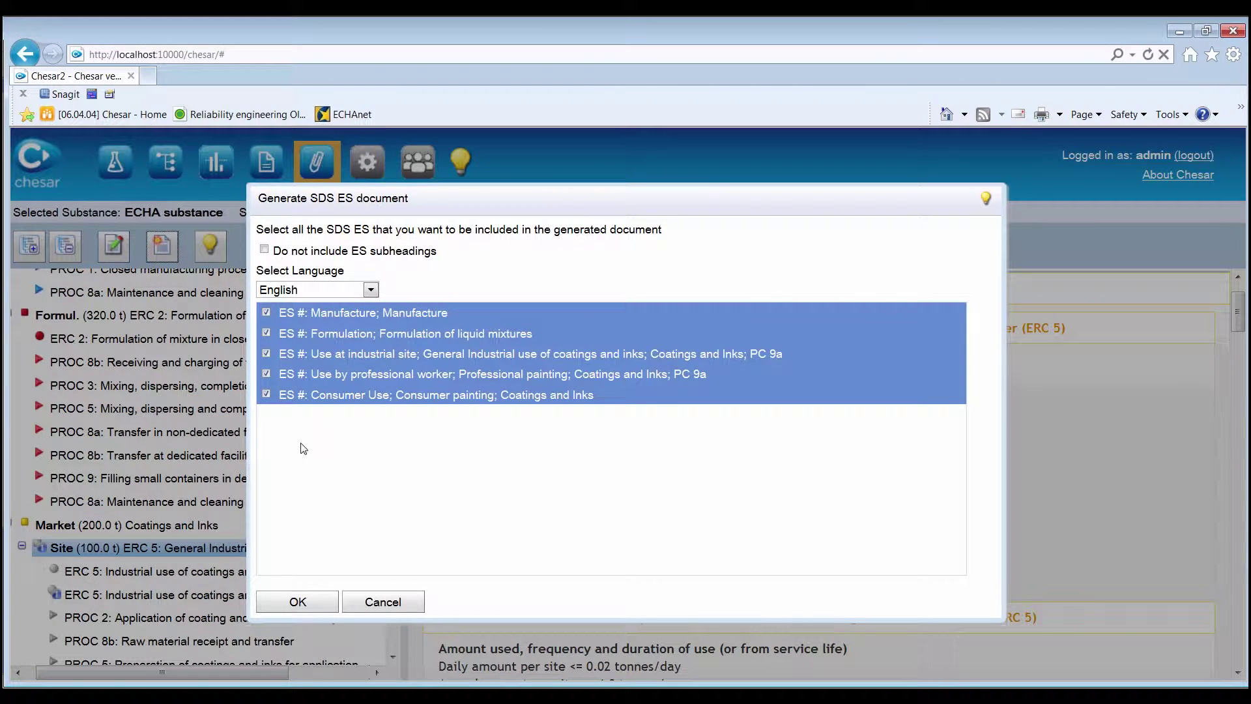
{"action": "left_click", "coordinate": [269, 332]}
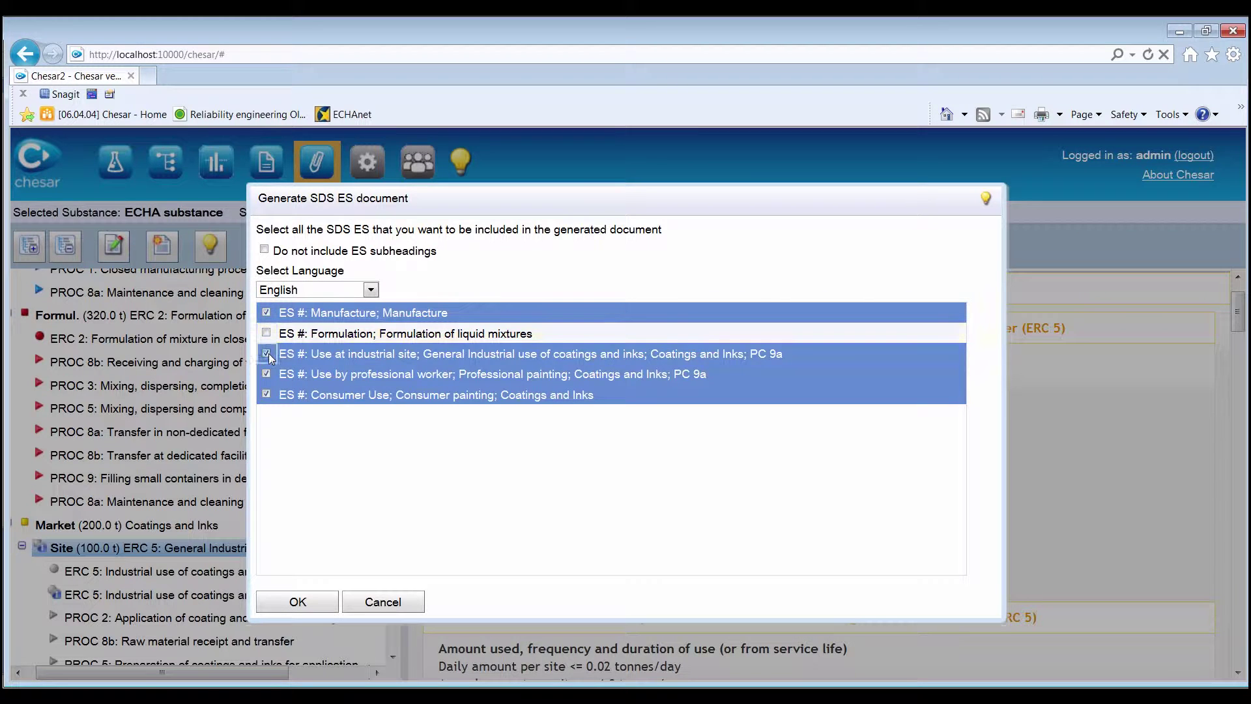
{"action": "left_click", "coordinate": [268, 353]}
{"action": "left_click", "coordinate": [270, 375]}
{"action": "left_click", "coordinate": [268, 394]}
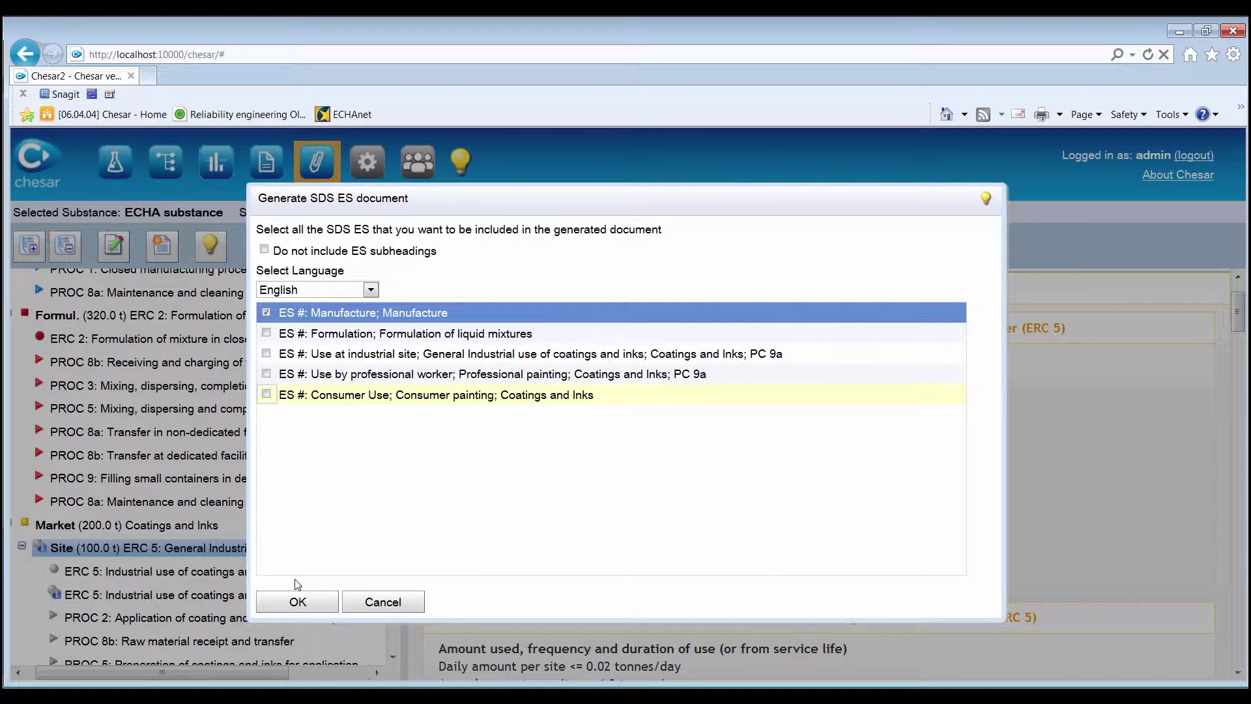
{"action": "left_click", "coordinate": [296, 599]}
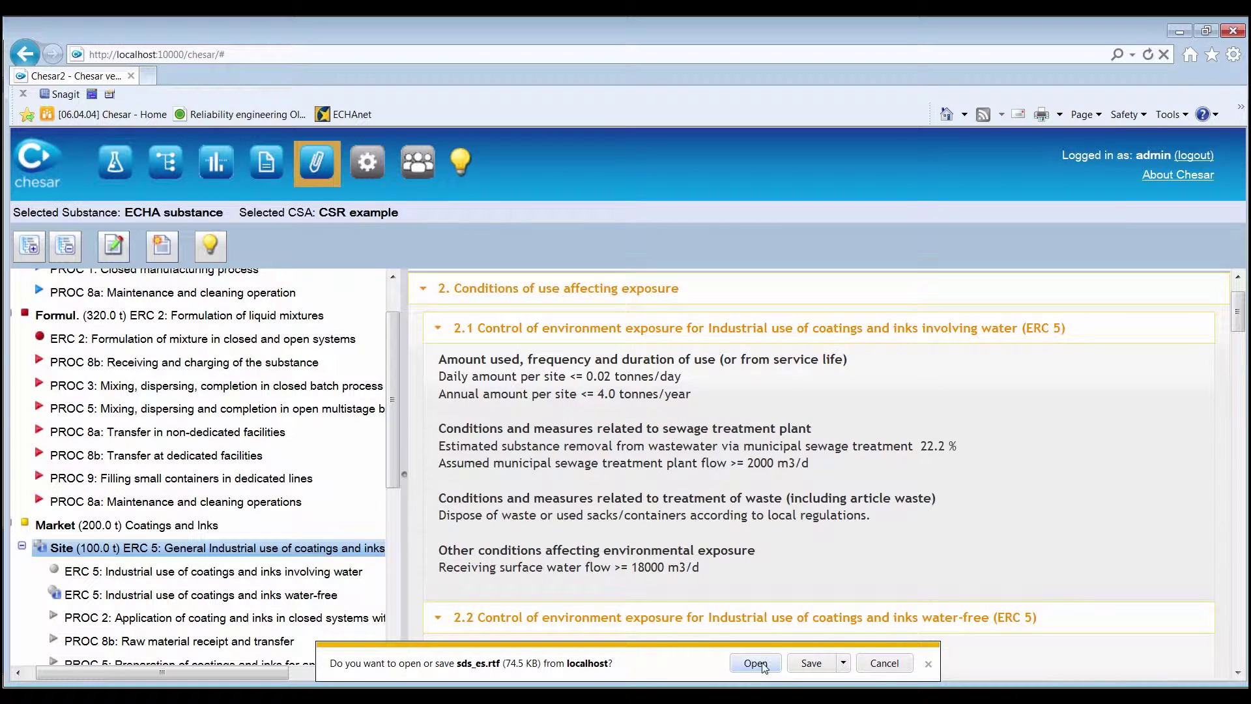
{"action": "left_click", "coordinate": [928, 665]}
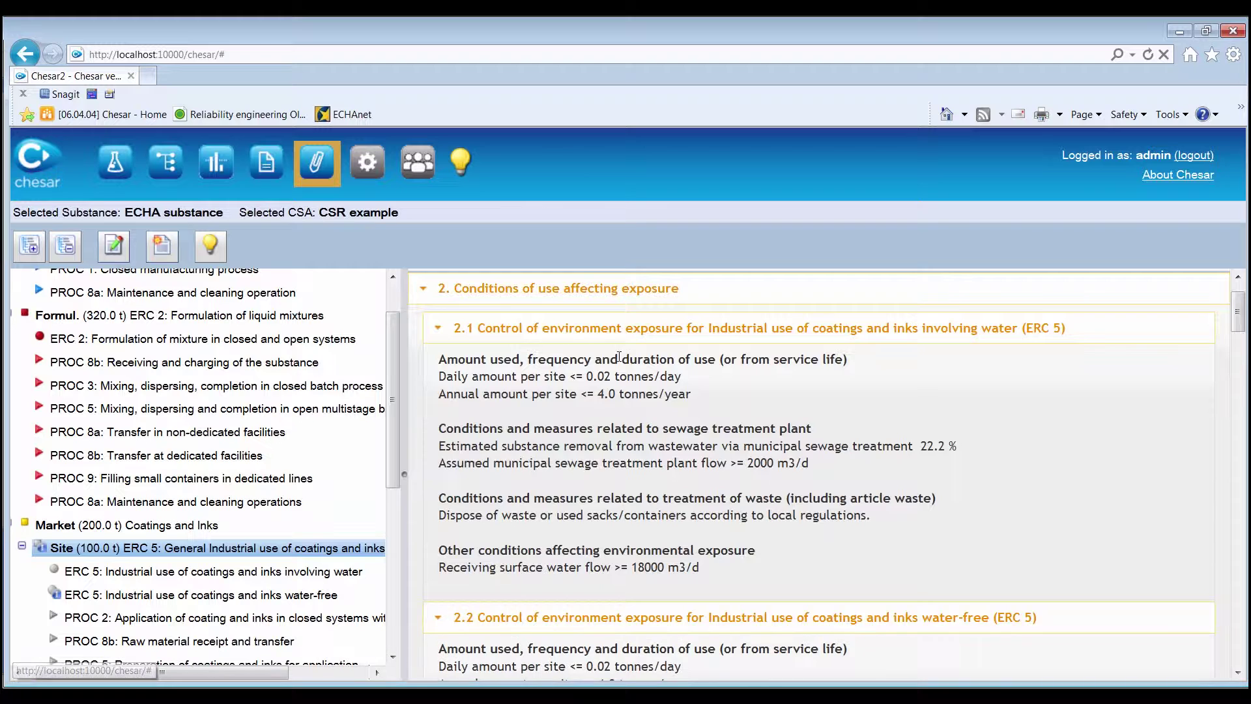
{"action": "left_click", "coordinate": [209, 246]}
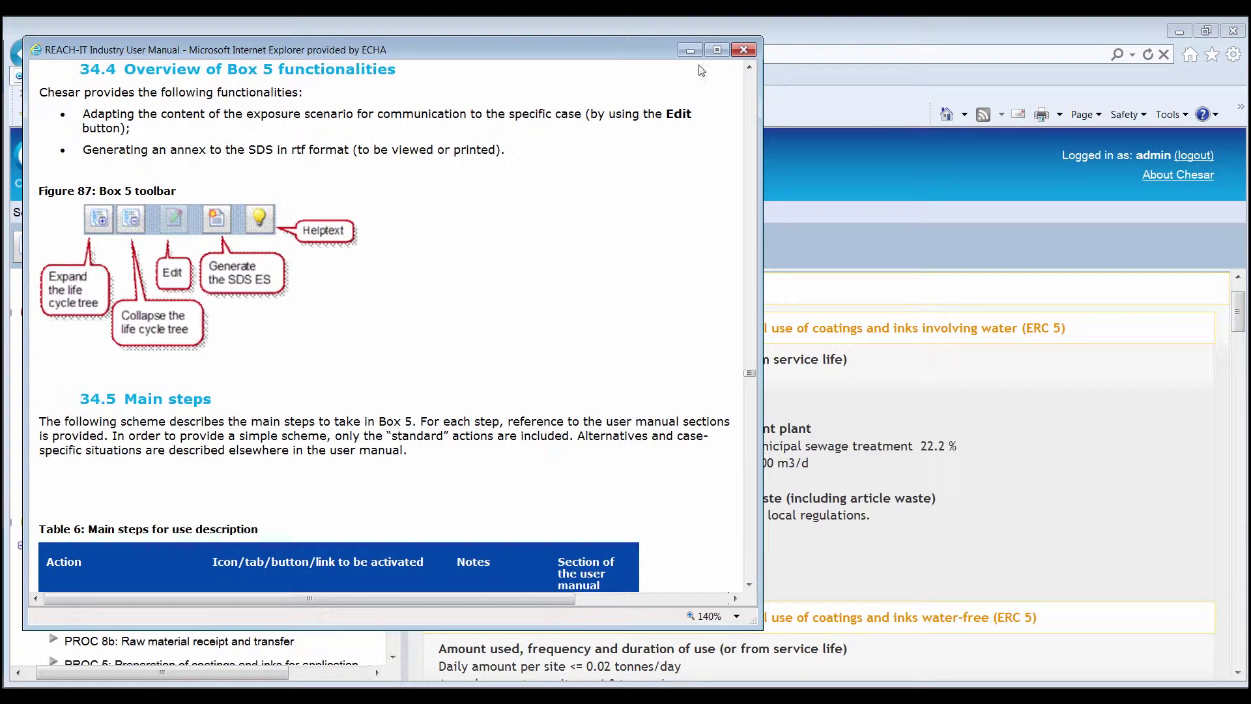
{"action": "left_click", "coordinate": [743, 51]}
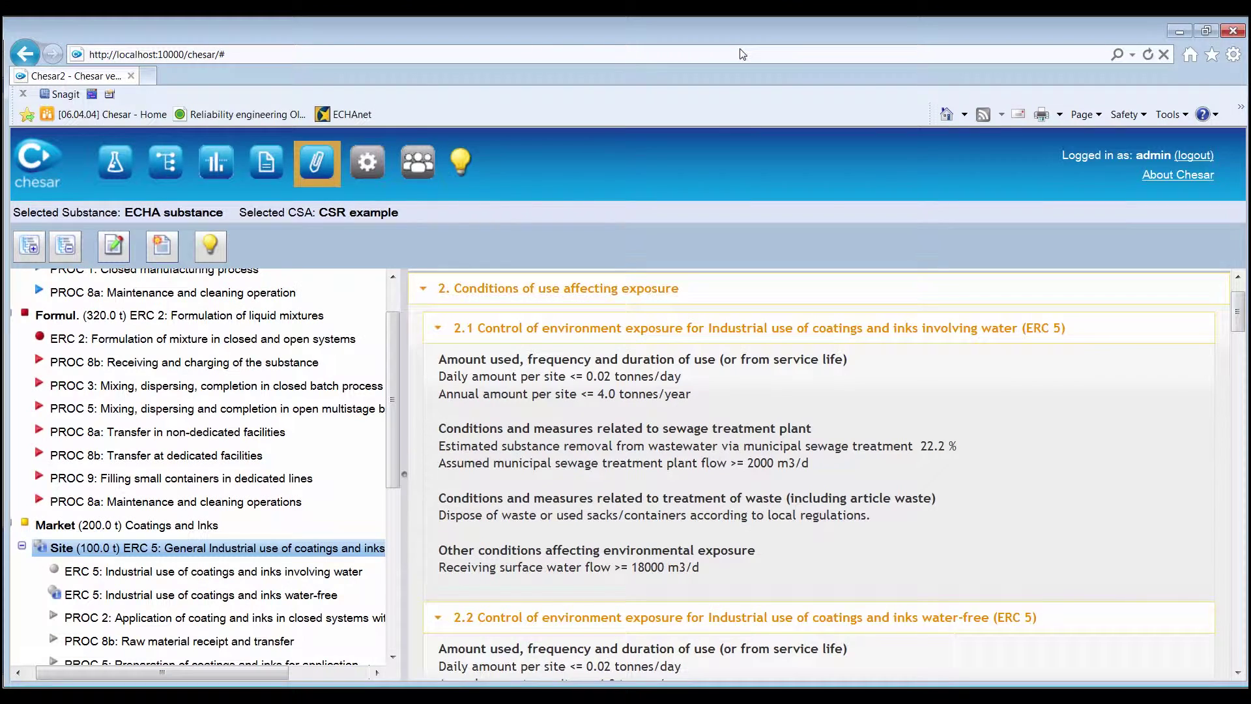